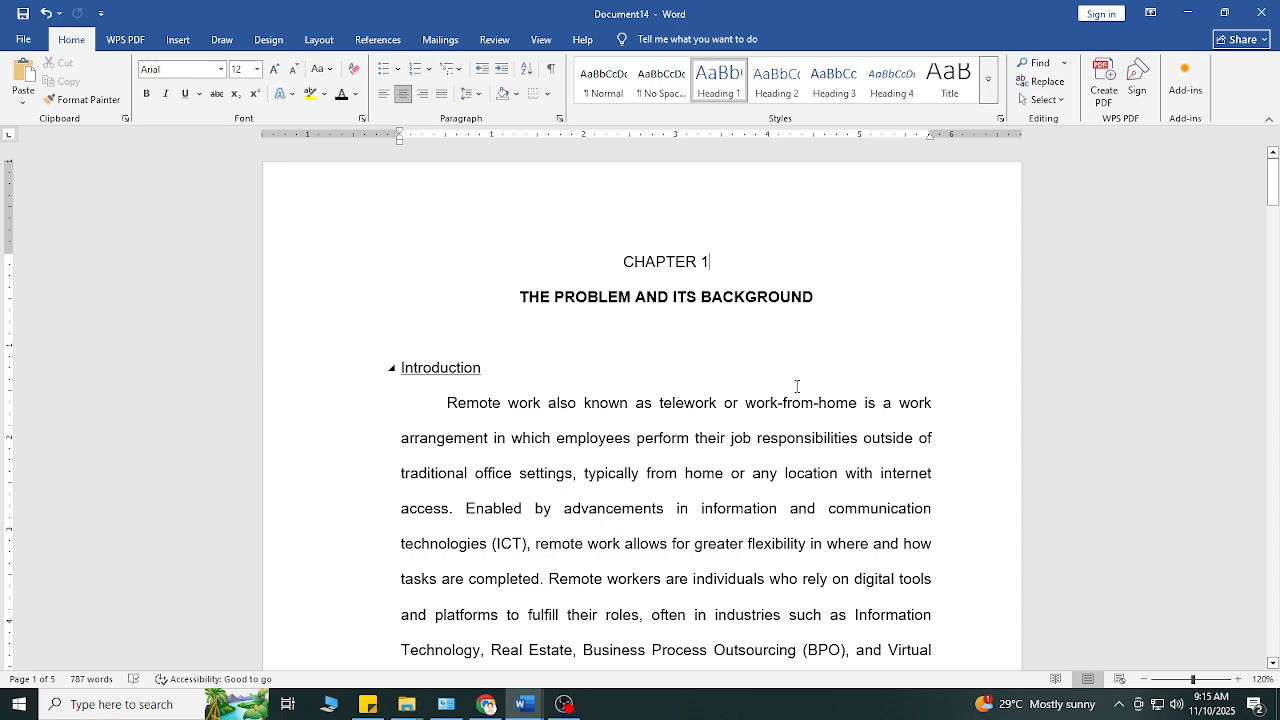
{"action": "scroll", "coordinate": [797, 384], "scroll_direction": "down", "scroll_amount": 2}
{"action": "scroll", "coordinate": [797, 382], "scroll_direction": "up", "scroll_amount": 2}
{"action": "scroll", "coordinate": [709, 346], "scroll_direction": "down", "scroll_amount": 3}
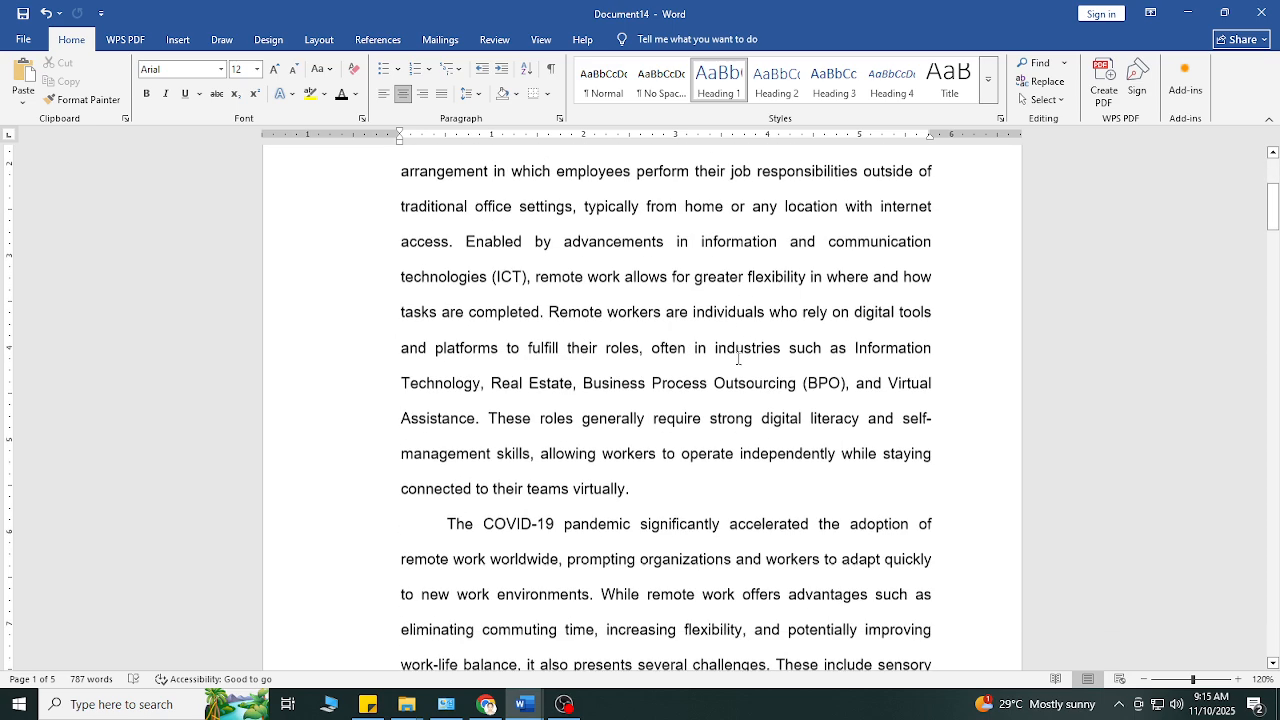
{"action": "scroll", "coordinate": [745, 372], "scroll_direction": "up", "scroll_amount": 3}
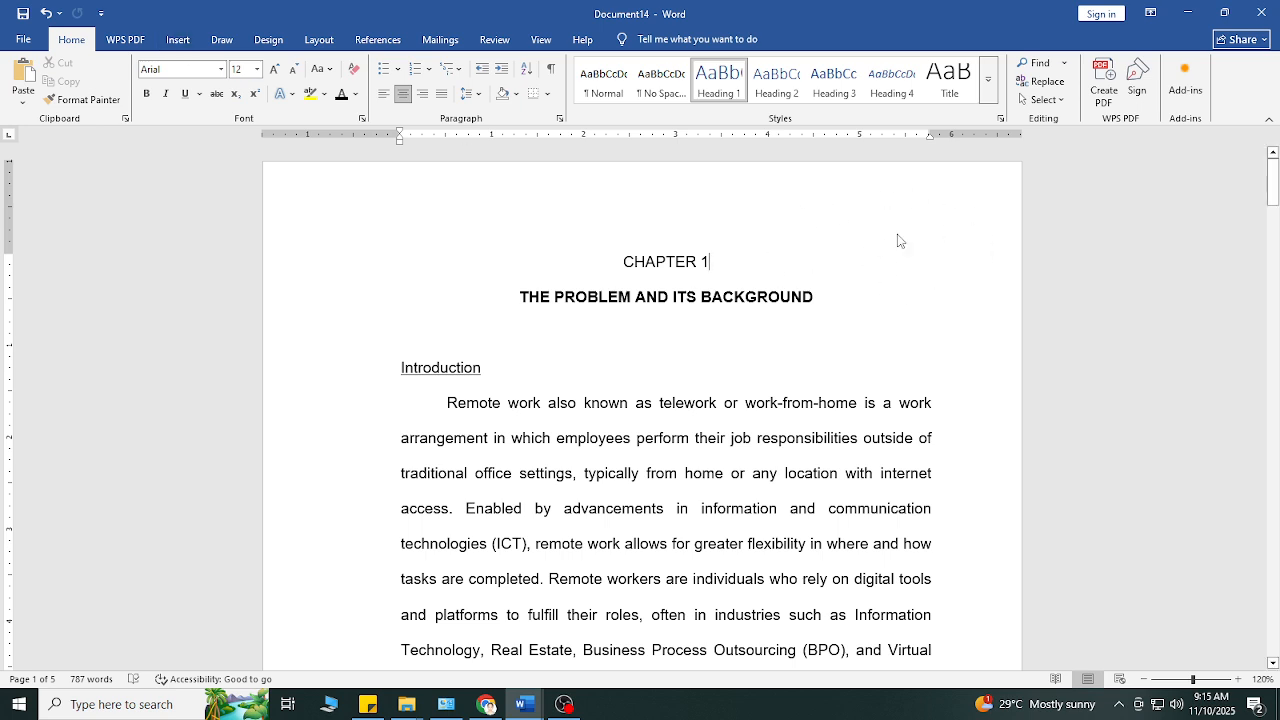
{"action": "scroll", "coordinate": [720, 540], "scroll_direction": "down", "scroll_amount": 5}
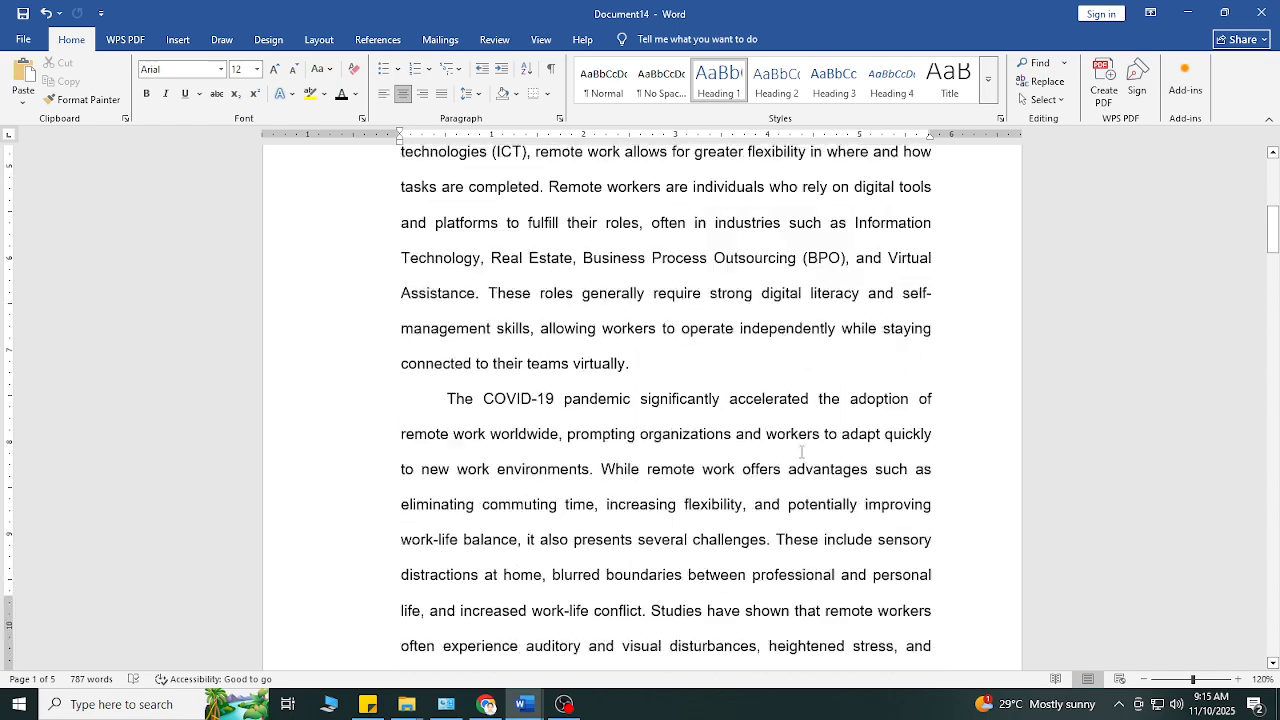
{"action": "scroll", "coordinate": [733, 527], "scroll_direction": "up", "scroll_amount": 3}
{"action": "scroll", "coordinate": [733, 527], "scroll_direction": "up", "scroll_amount": 3}
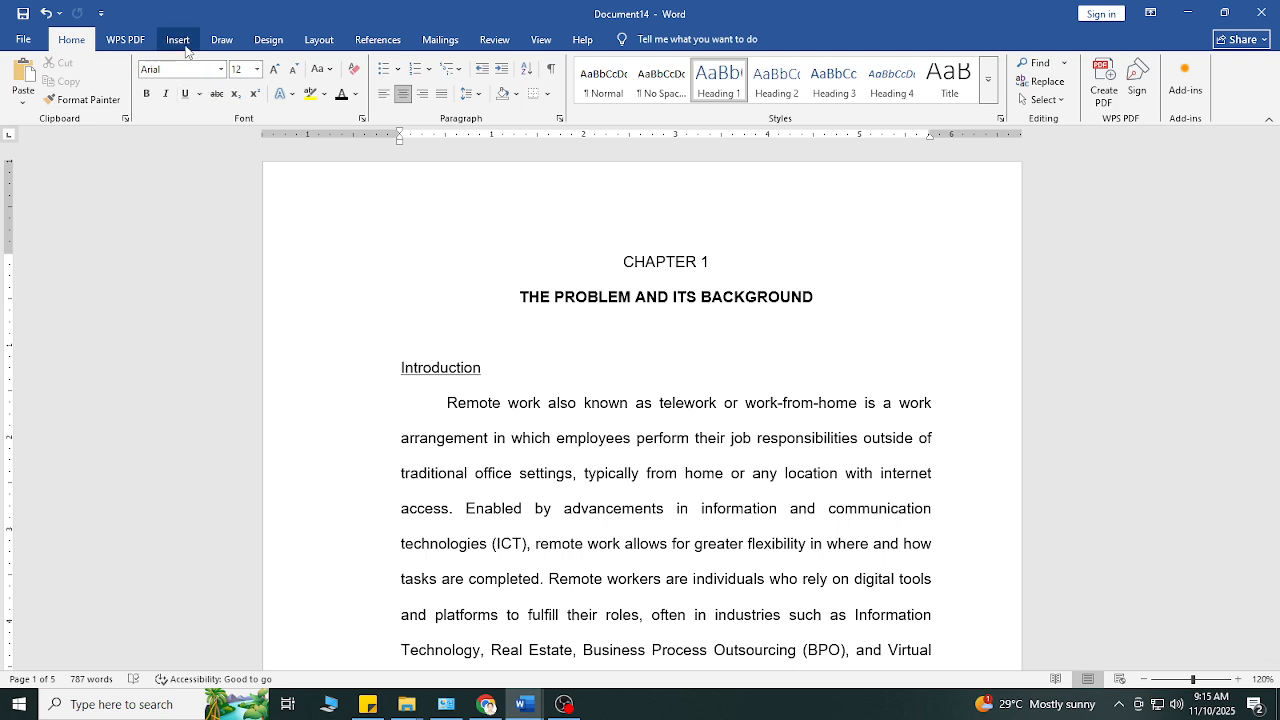
Step: Insert page numbers at the top of the page in the Plain Number 3 style
{"action": "left_click", "coordinate": [178, 39]}
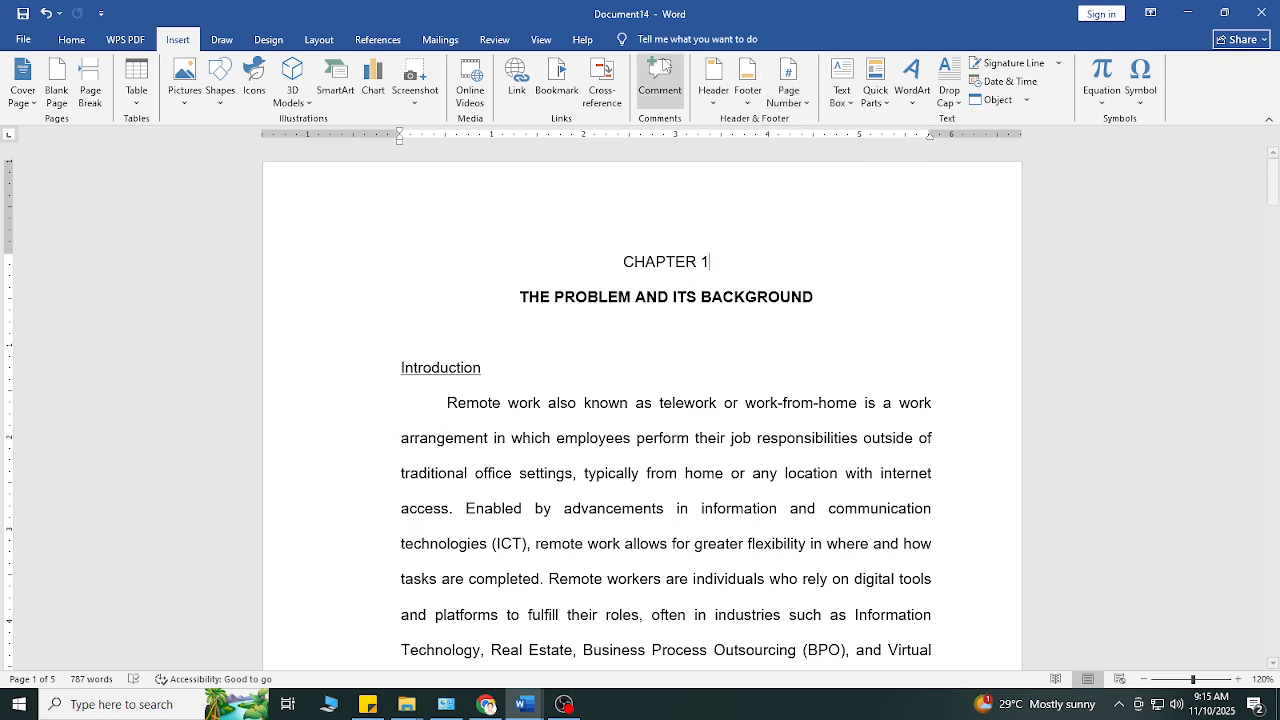
{"action": "left_click", "coordinate": [804, 104]}
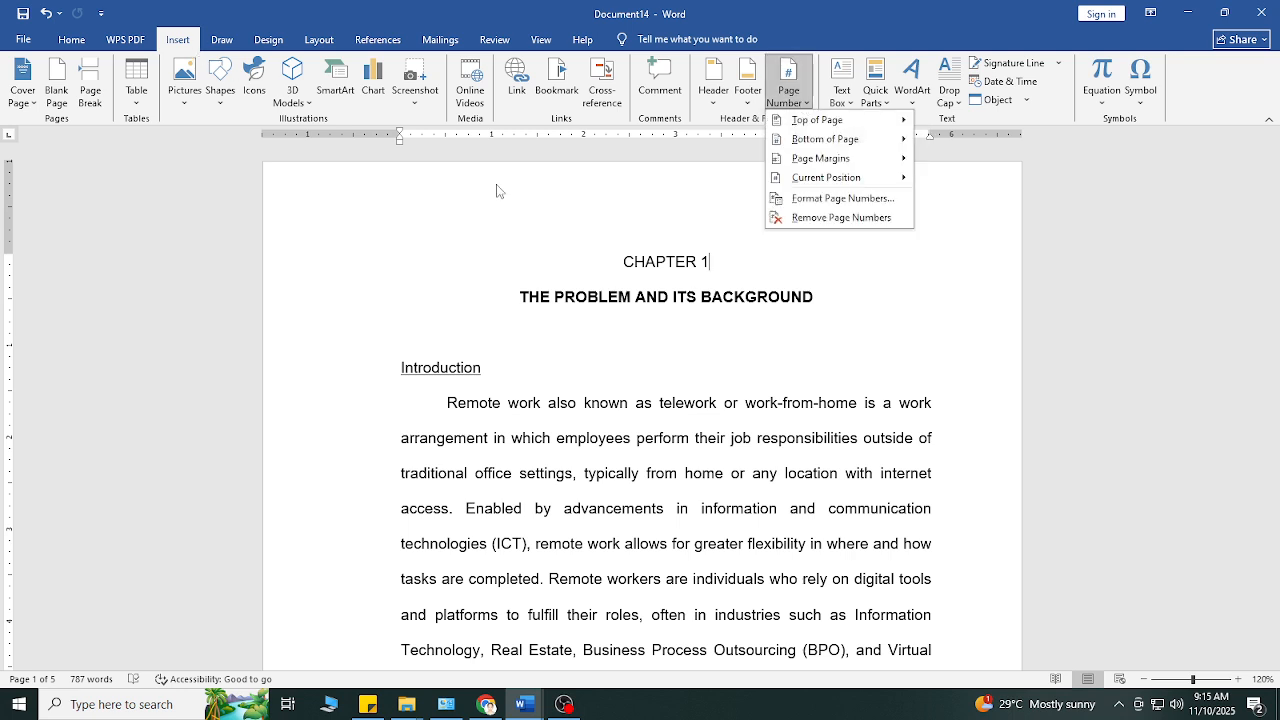
{"action": "mouse_move", "coordinate": [830, 125]}
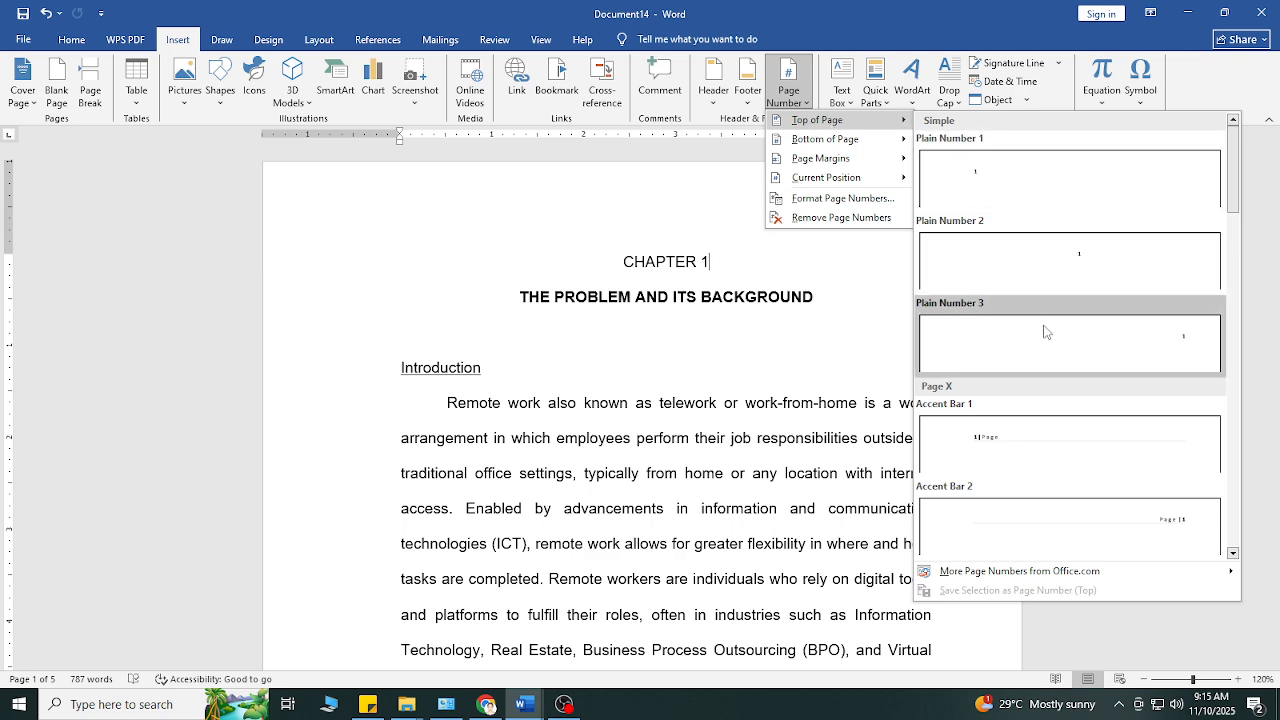
{"action": "left_click", "coordinate": [1185, 343]}
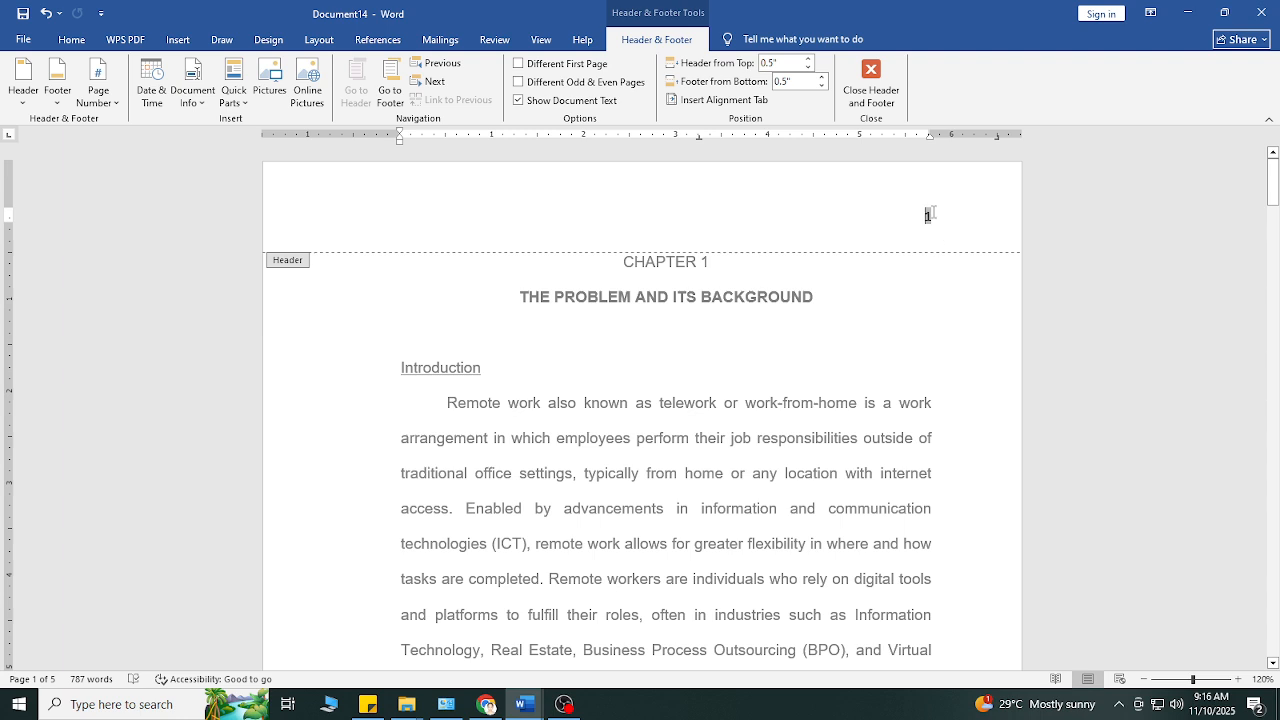
Step: Enter the two authors' surnames in capitals, joined by an ampersand, before the page number in the header, leaving a gap before the number
{"action": "type", "text": "mo"}
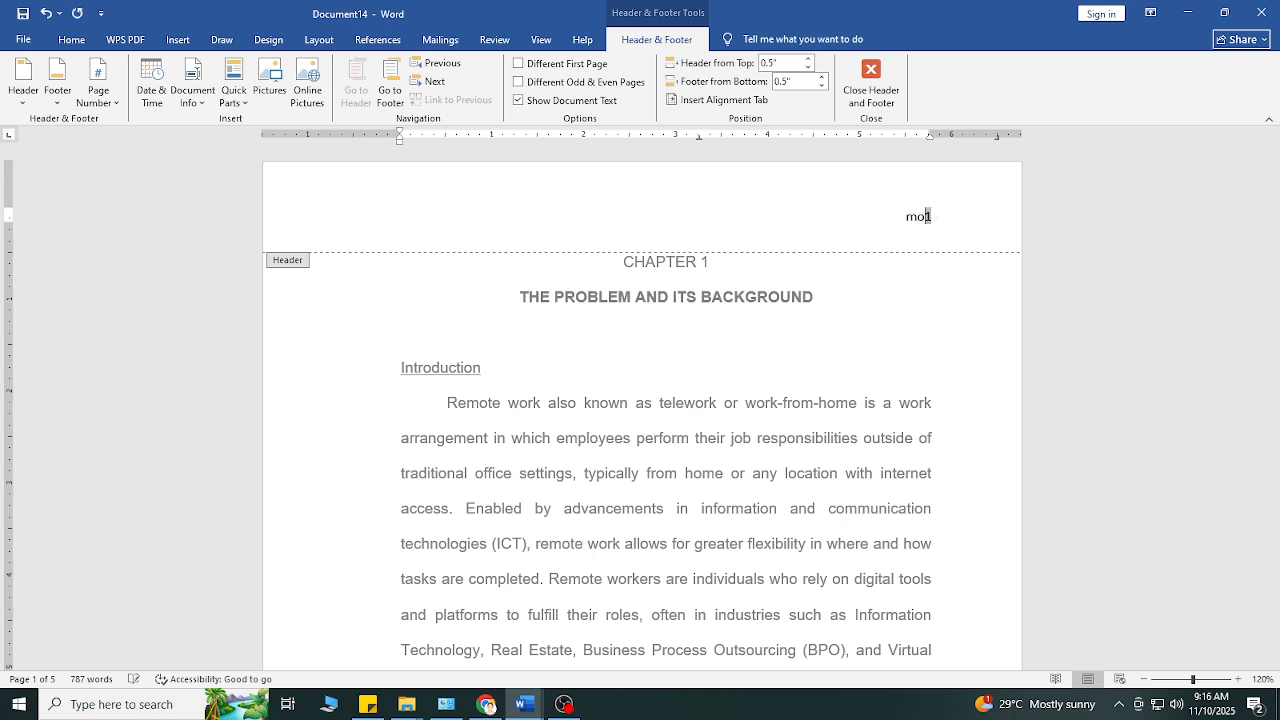
{"action": "type", "text": "HAMAD & SILONGAN 1"}
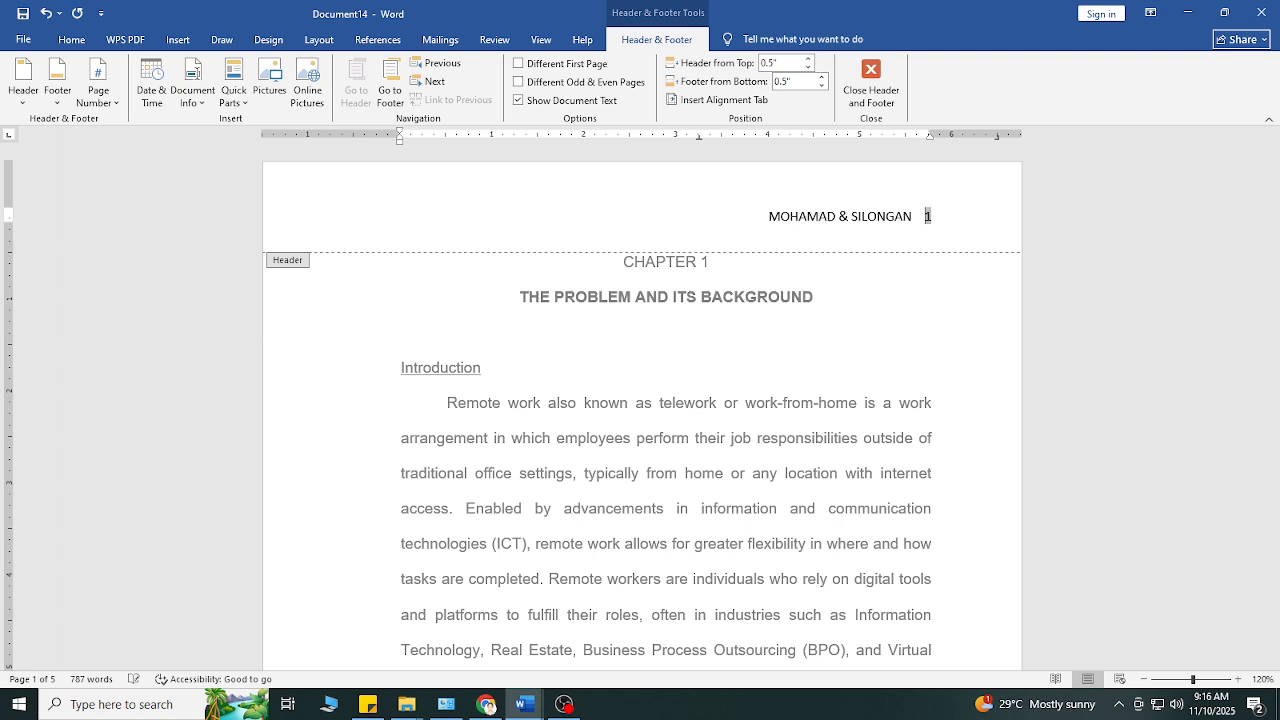
Step: Set the font of the whole header line, surnames and page number, to Arial
{"action": "triple_click", "coordinate": [925, 217]}
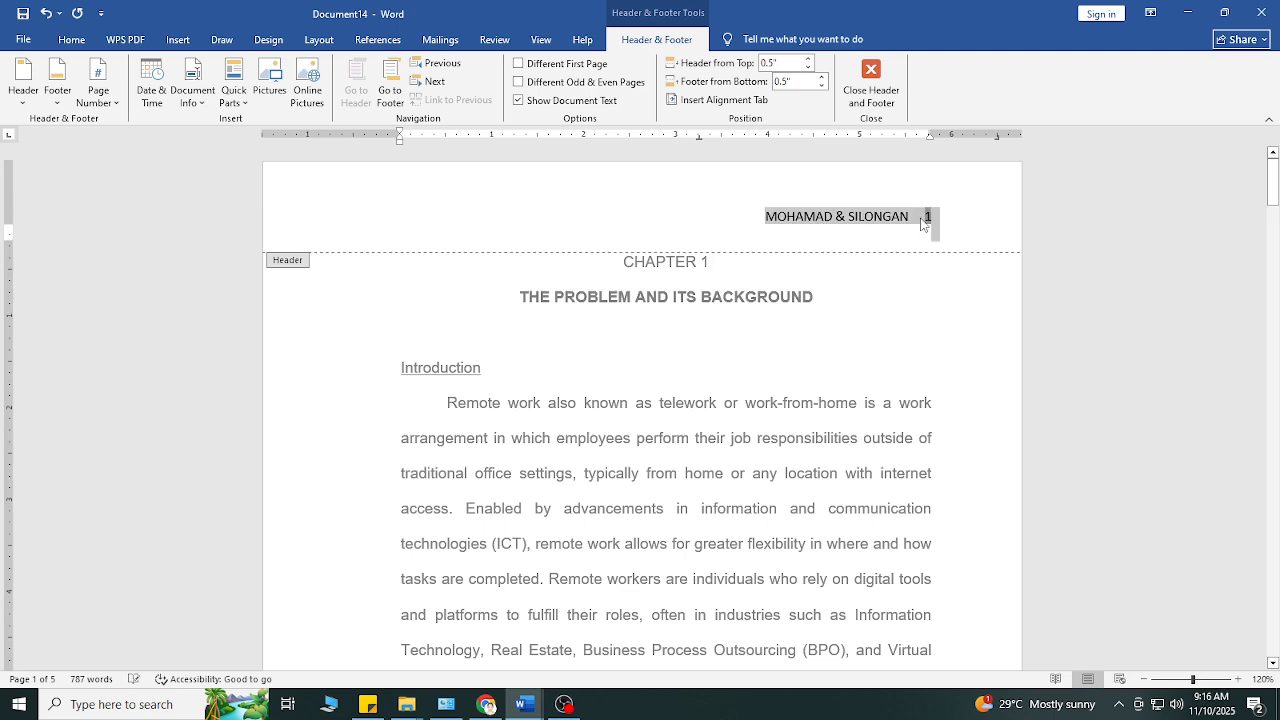
{"action": "left_click", "coordinate": [74, 41]}
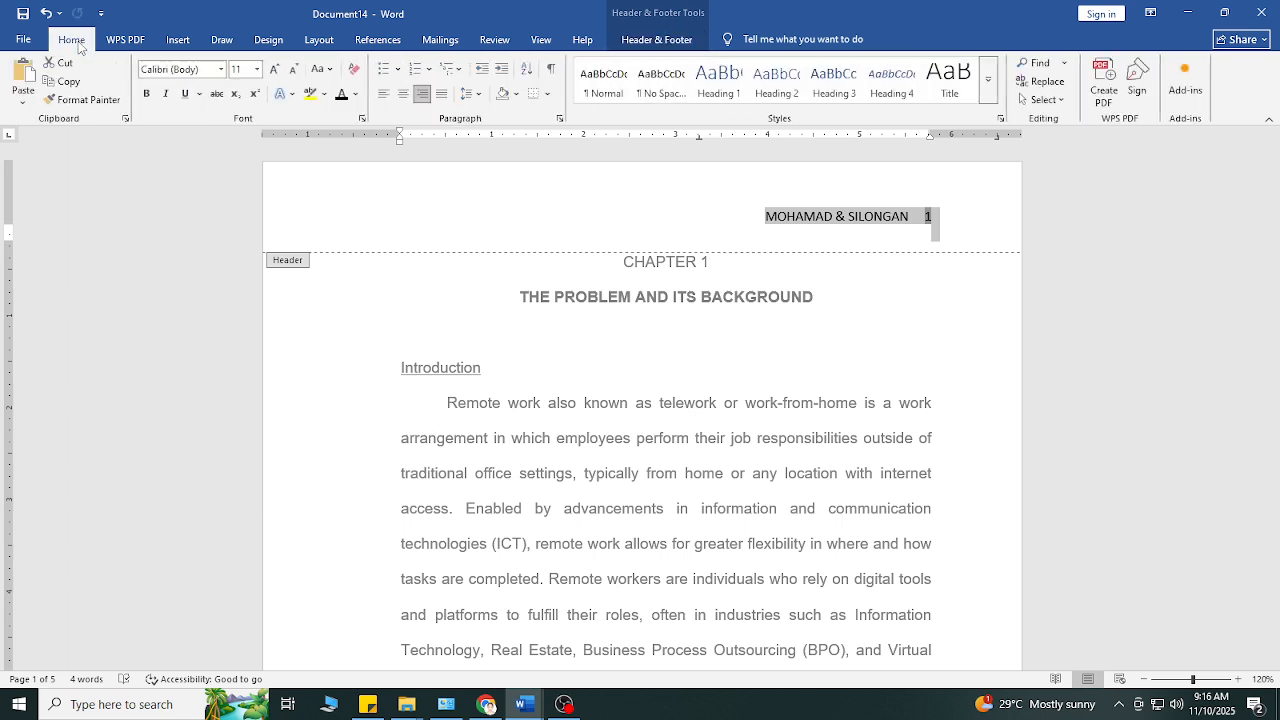
{"action": "left_click", "coordinate": [209, 70]}
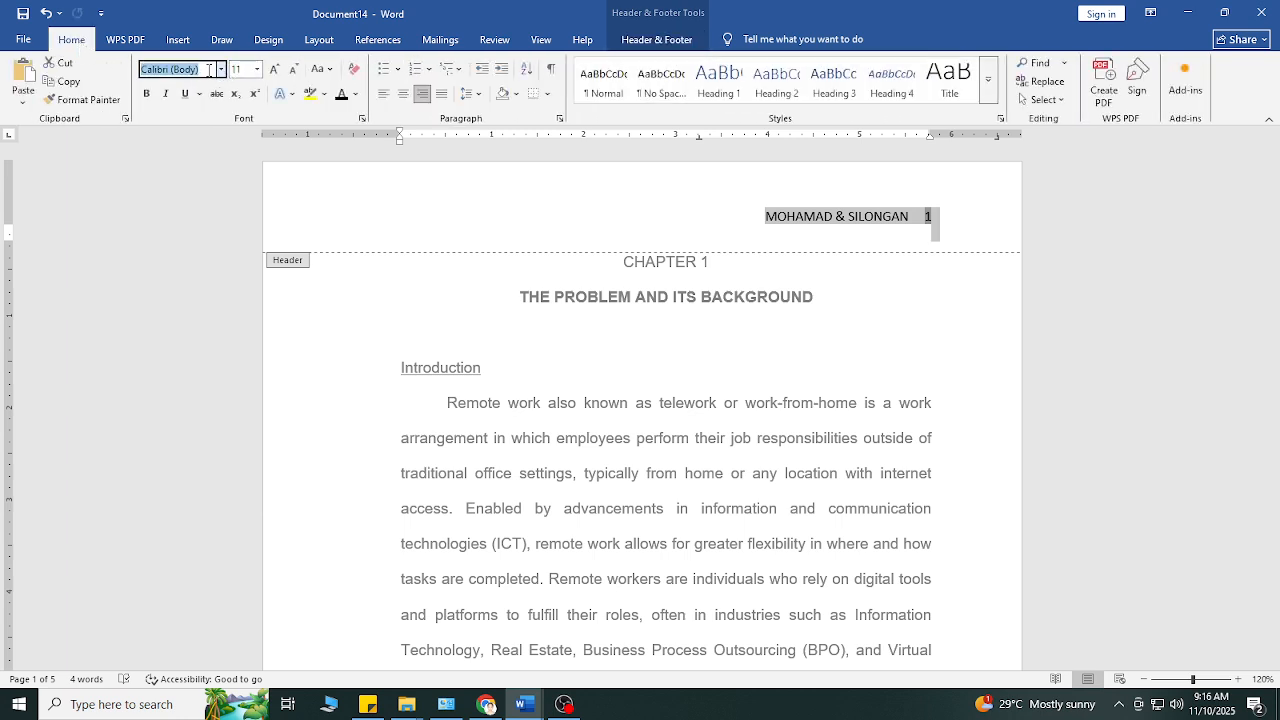
{"action": "type", "text": "SS"}
{"action": "key", "text": "BackSpace"}
{"action": "key", "text": "BackSpace"}
{"action": "type", "text": "A"}
{"action": "left_click", "coordinate": [221, 69]}
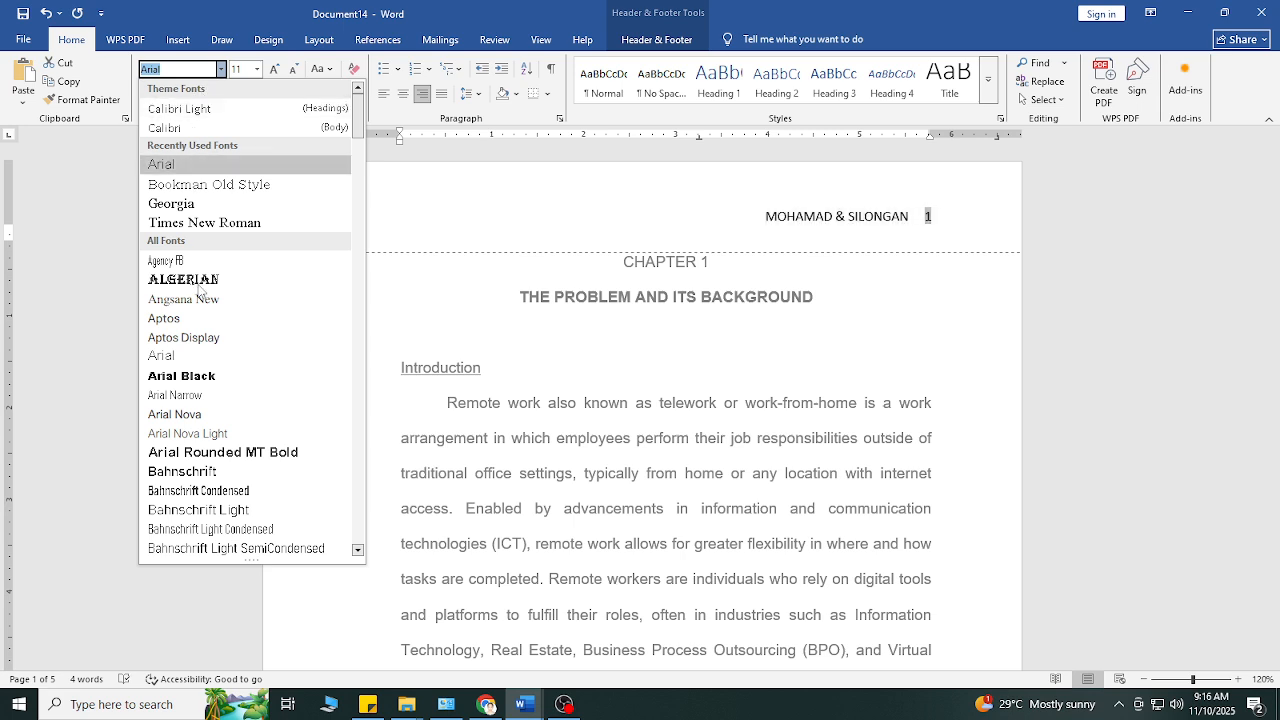
{"action": "left_click", "coordinate": [178, 168]}
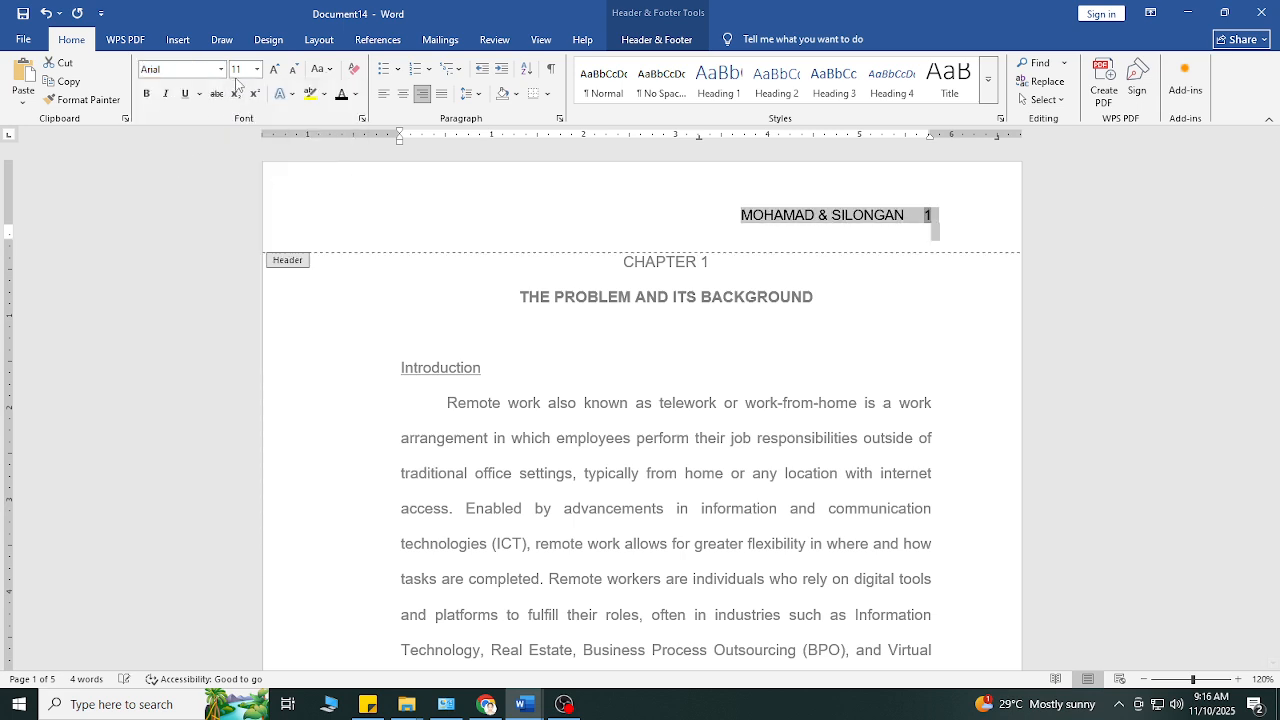
Step: Set the header line's font size to 12 and return to the document body
{"action": "left_click", "coordinate": [238, 69]}
{"action": "type", "text": "12"}
{"action": "key", "text": "Return"}
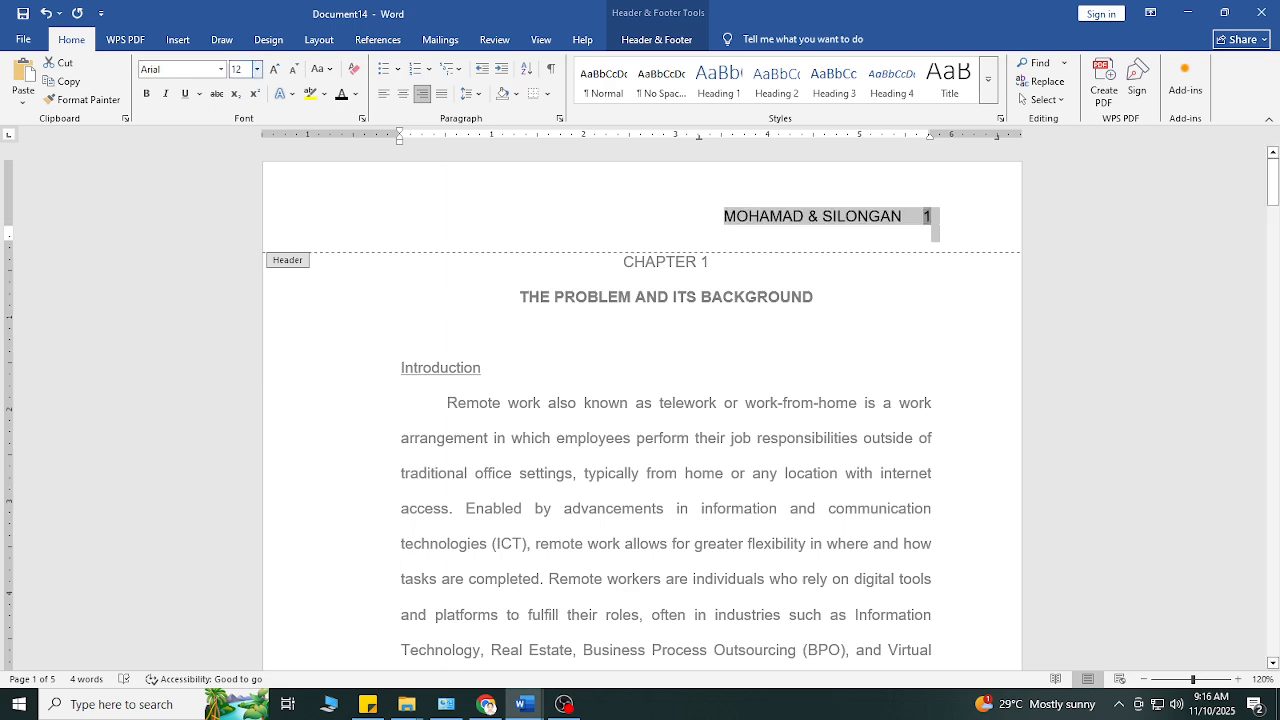
{"action": "left_click", "coordinate": [893, 224]}
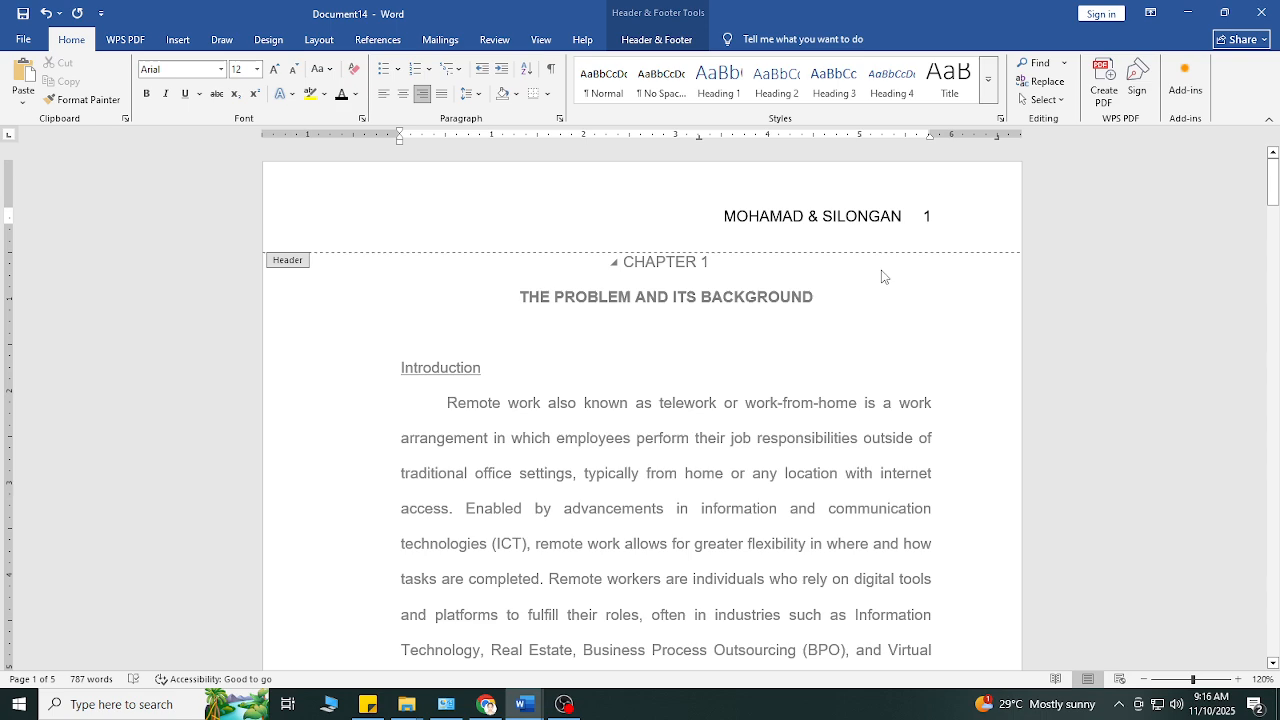
{"action": "double_click", "coordinate": [881, 270]}
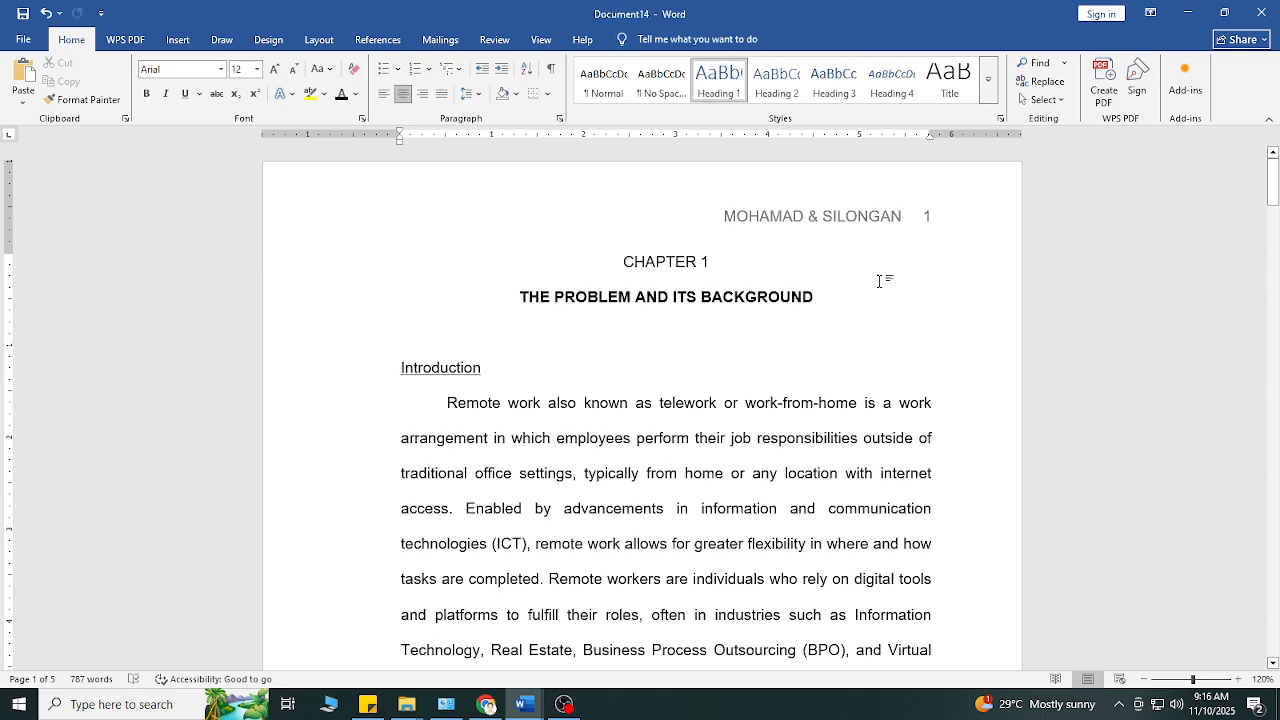
{"action": "double_click", "coordinate": [870, 203]}
{"action": "key", "text": "Home"}
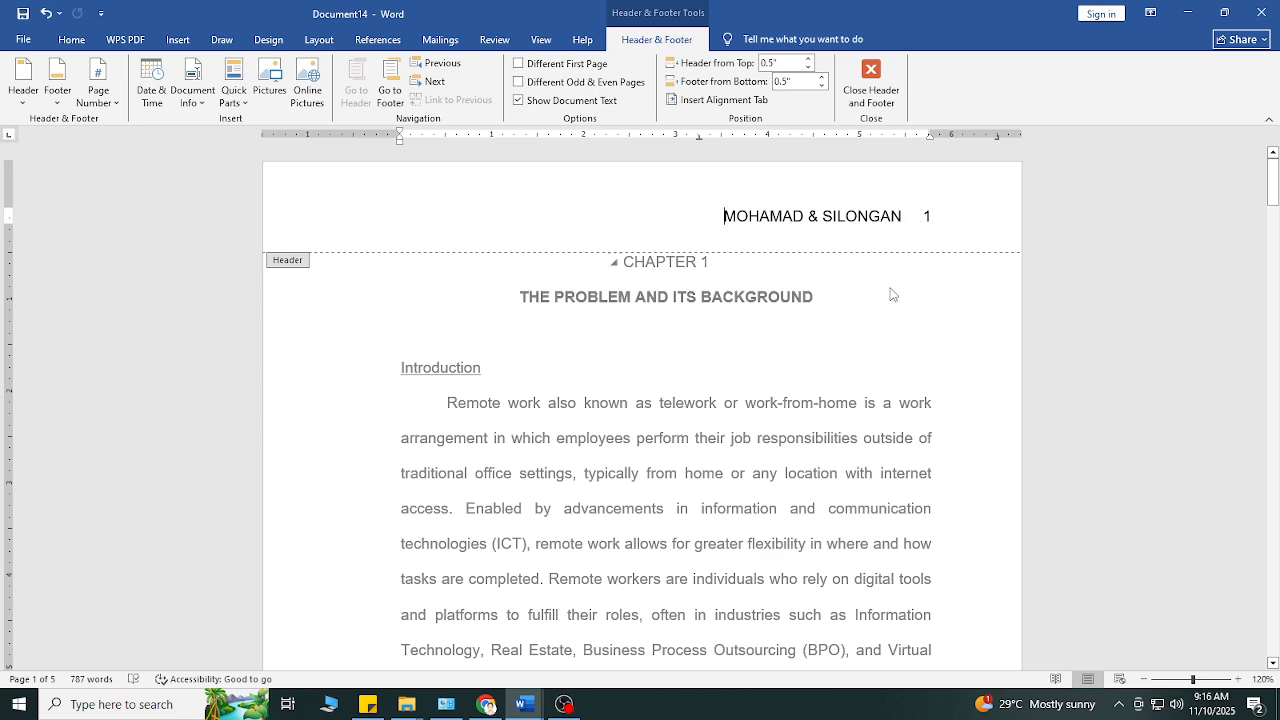
{"action": "double_click", "coordinate": [893, 331]}
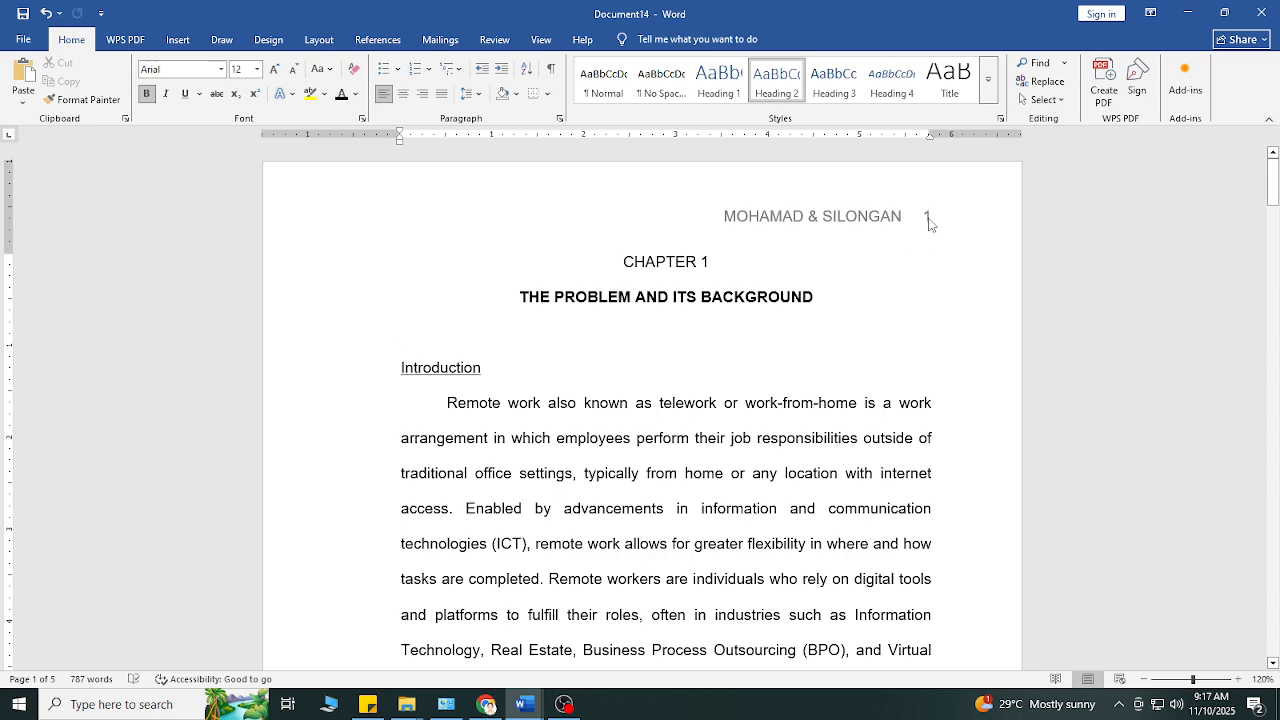
Step: Check the header surnames and page numbering on every page through page 5, and return to the first page
{"action": "scroll", "coordinate": [848, 296], "scroll_direction": "down", "scroll_amount": 1}
{"action": "scroll", "coordinate": [848, 296], "scroll_direction": "down", "scroll_amount": 15}
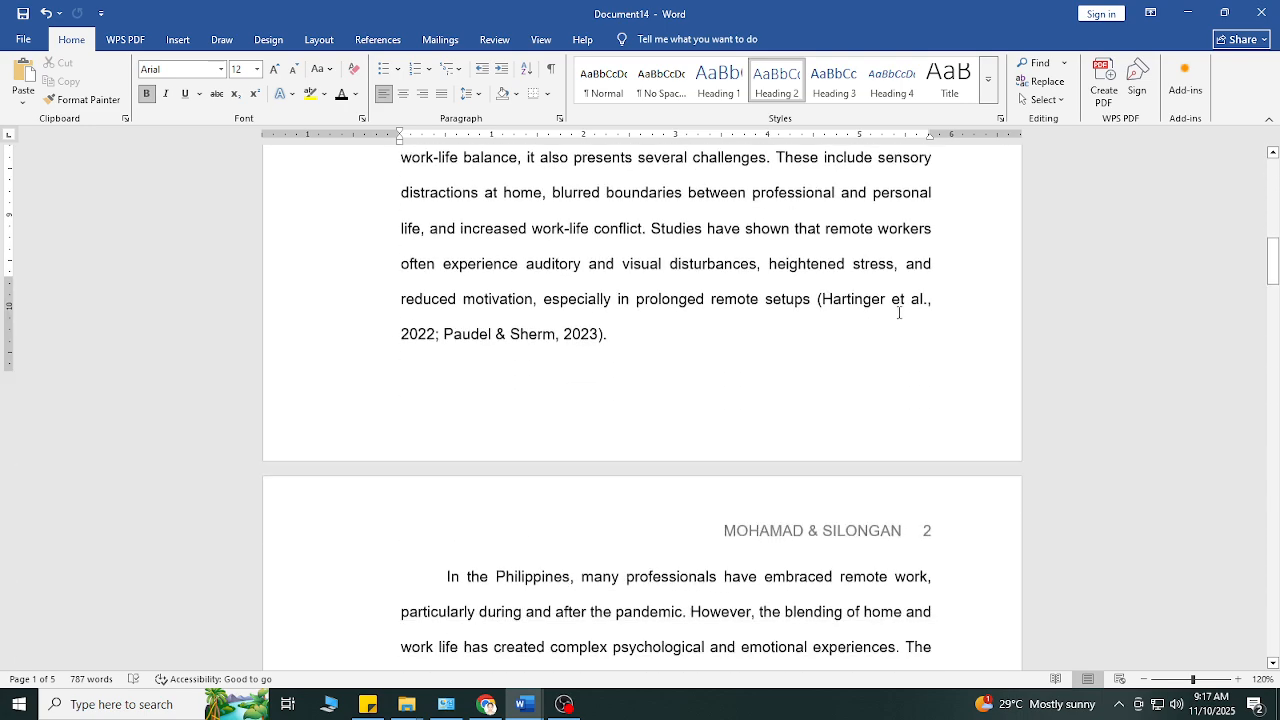
{"action": "scroll", "coordinate": [979, 393], "scroll_direction": "down", "scroll_amount": 18}
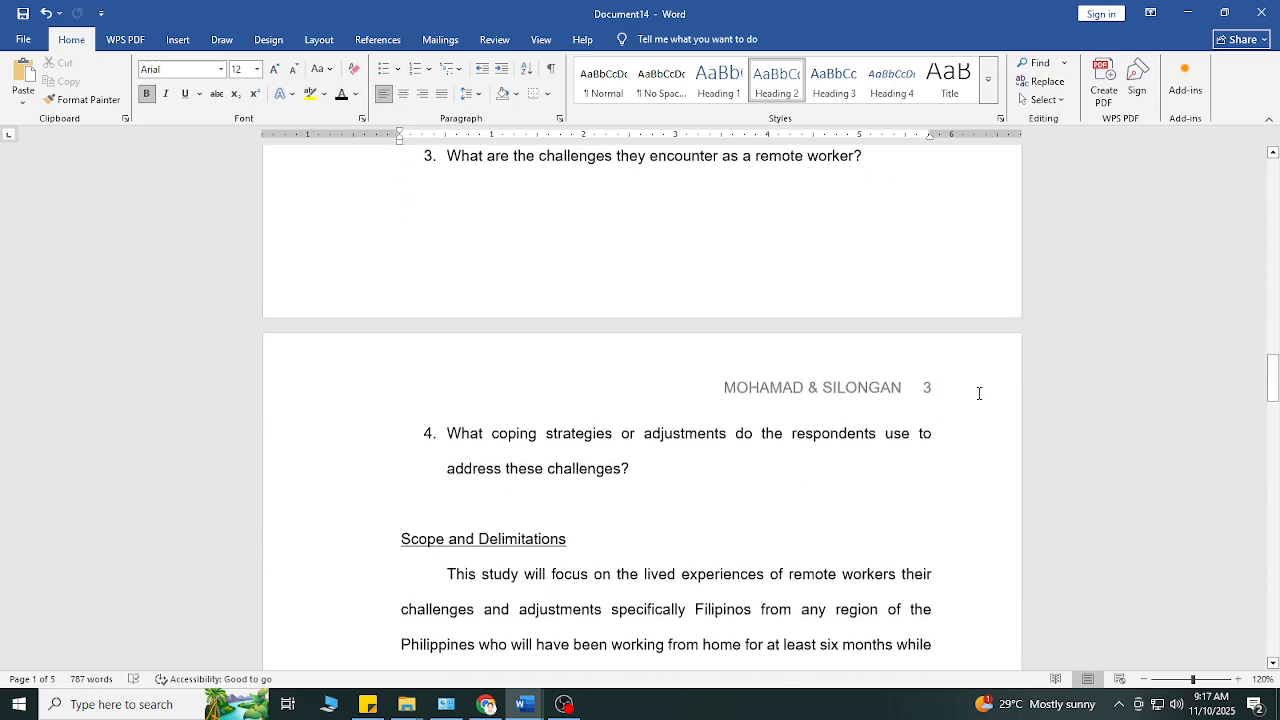
{"action": "scroll", "coordinate": [979, 393], "scroll_direction": "down", "scroll_amount": 18}
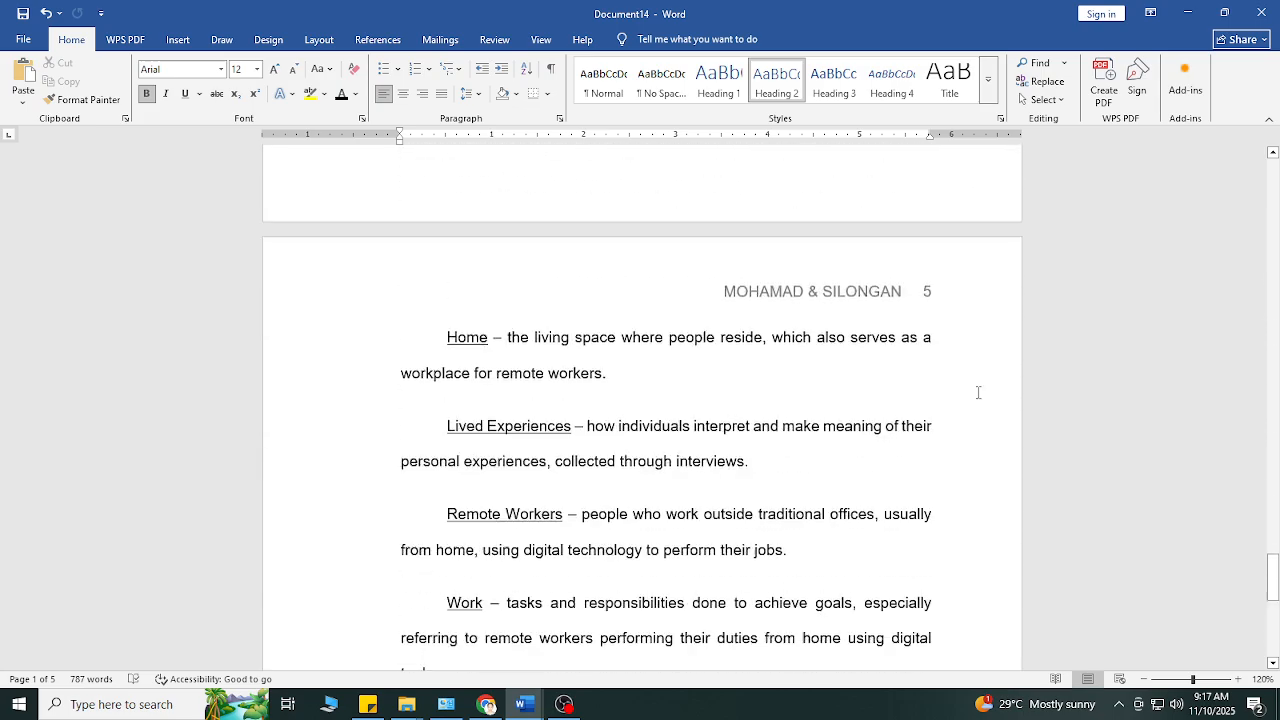
{"action": "left_click_drag", "start_coordinate": [1273, 630], "coordinate": [1240, 165]}
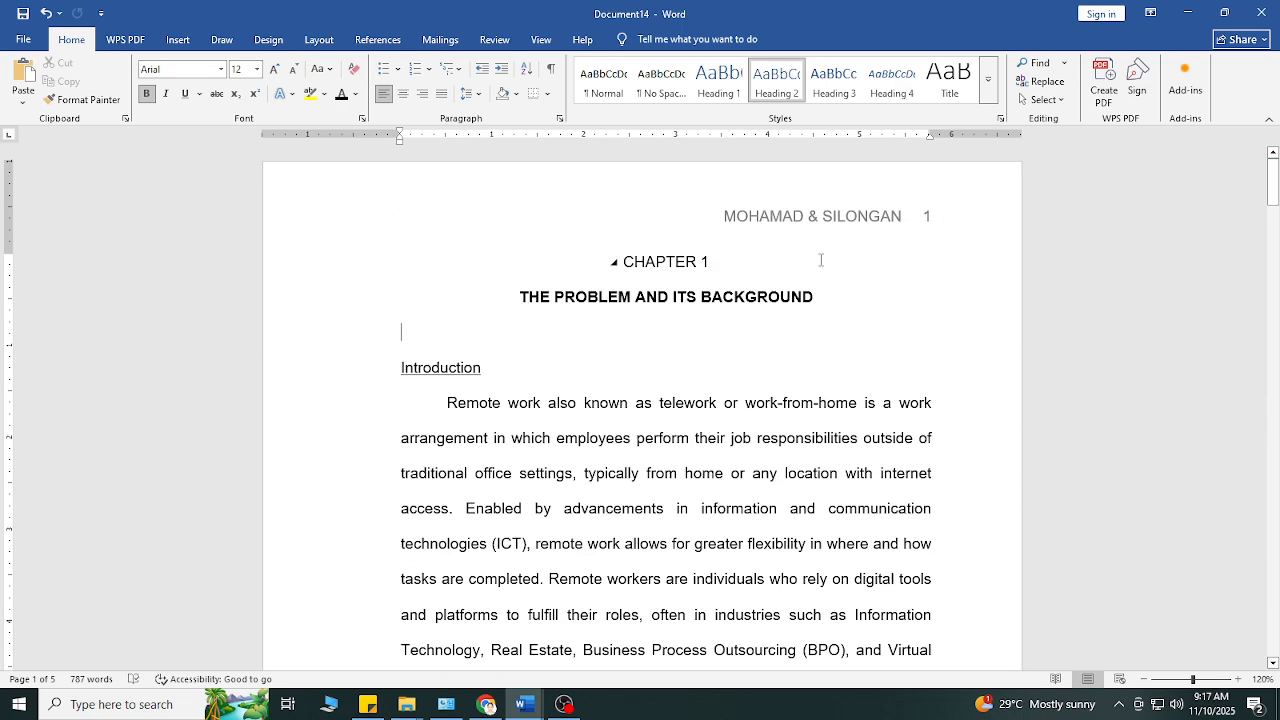
{"action": "scroll", "coordinate": [826, 277], "scroll_direction": "down", "scroll_amount": 6}
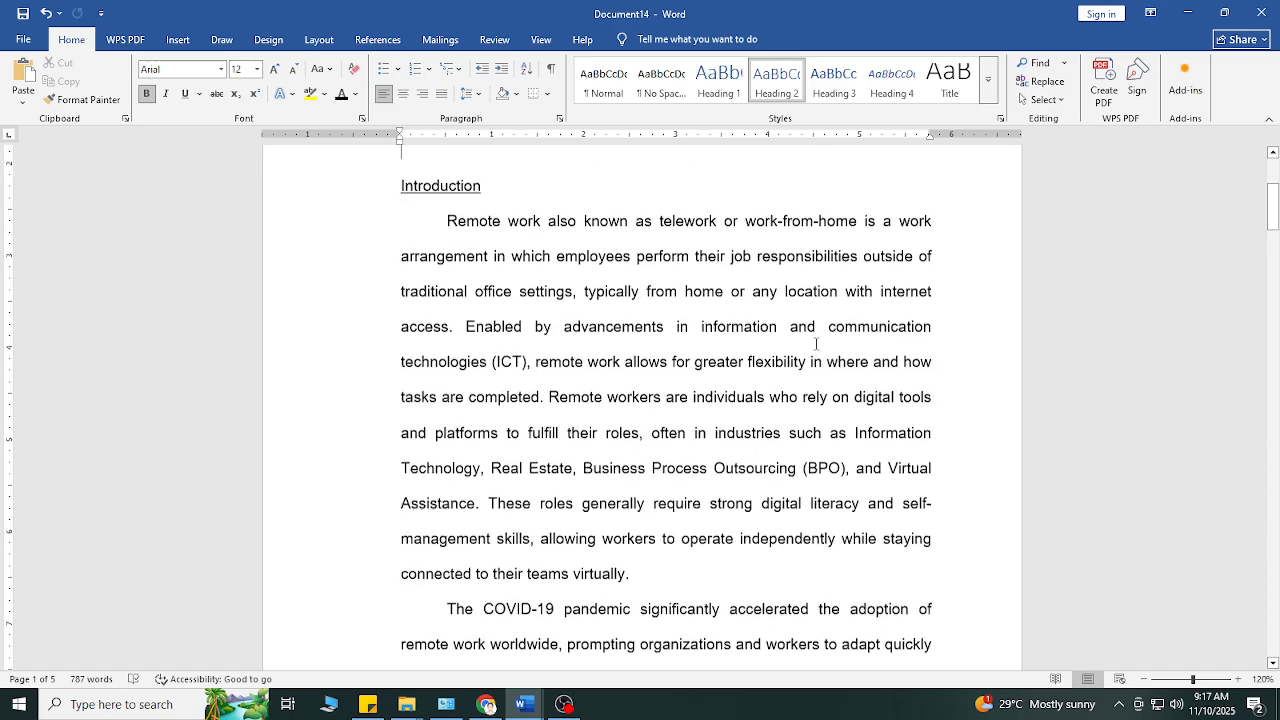
{"action": "scroll", "coordinate": [824, 334], "scroll_direction": "up", "scroll_amount": 4}
{"action": "scroll", "coordinate": [824, 334], "scroll_direction": "up", "scroll_amount": 2}
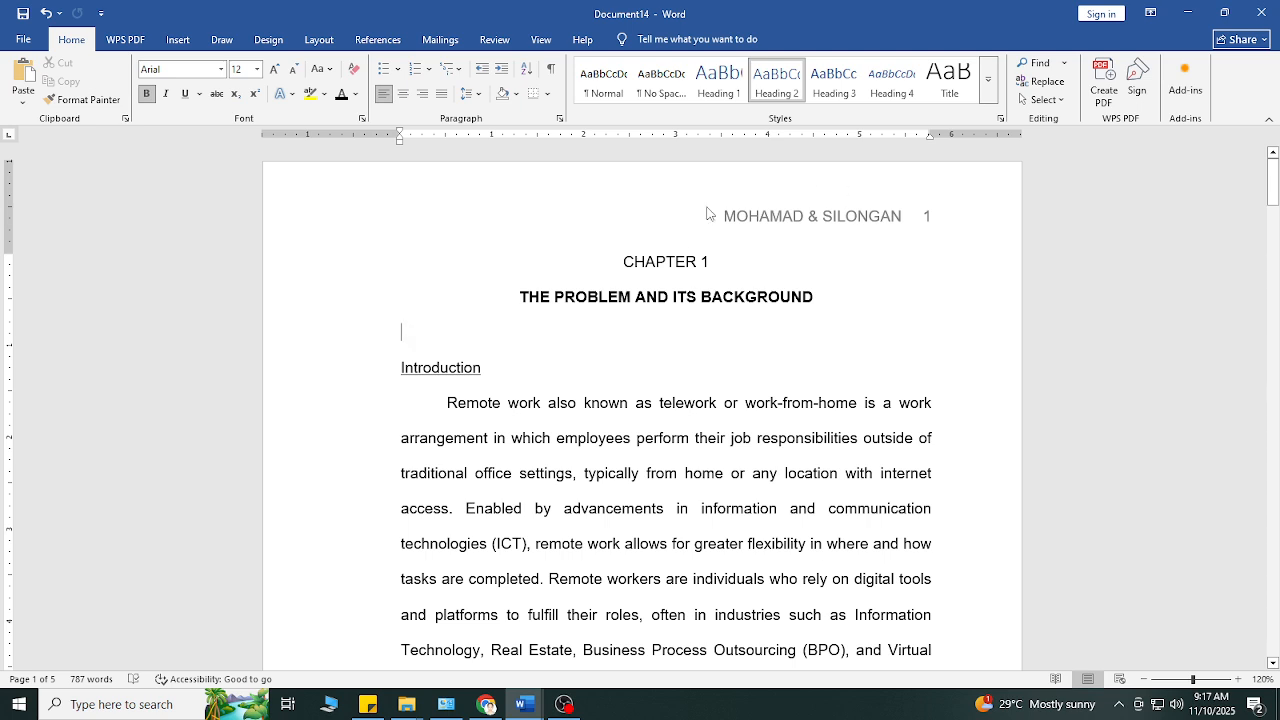
Step: Draw a rectangle about 0.47" high and 2.5" wide over the header text on the first page
{"action": "left_click", "coordinate": [177, 42]}
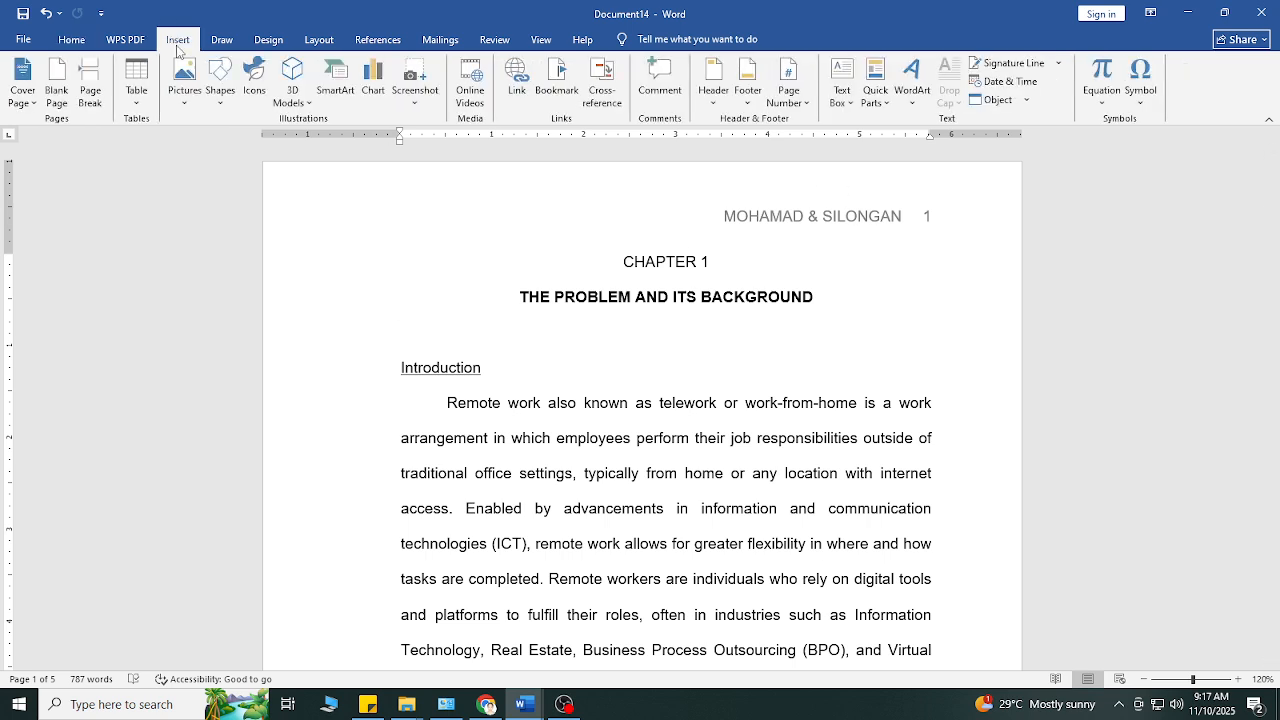
{"action": "left_click", "coordinate": [221, 100]}
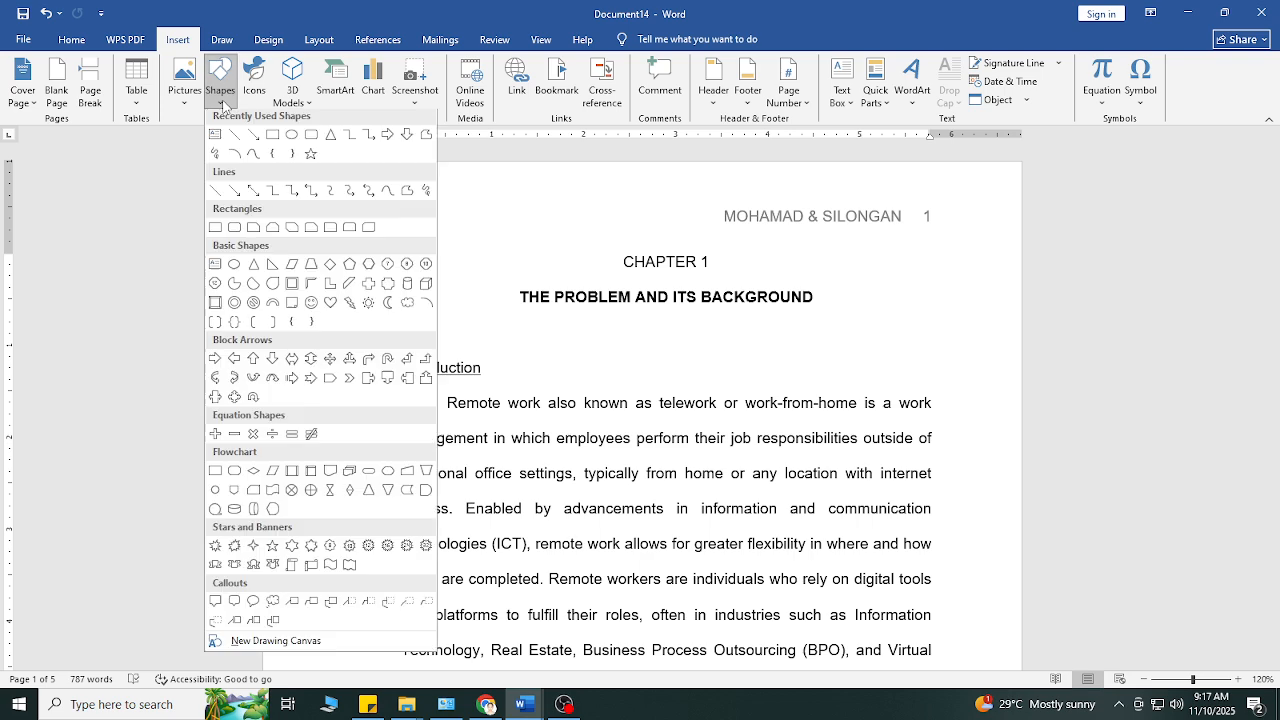
{"action": "left_click", "coordinate": [276, 142]}
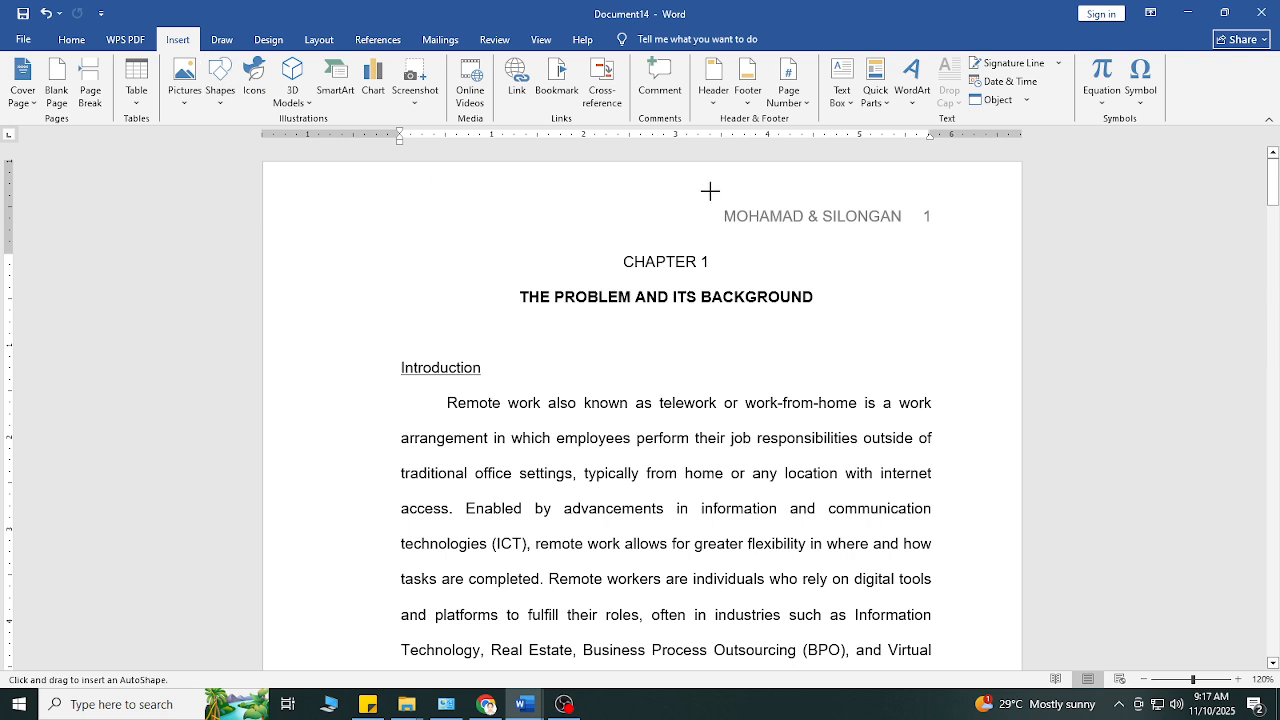
{"action": "left_click_drag", "start_coordinate": [708, 192], "coordinate": [940, 236]}
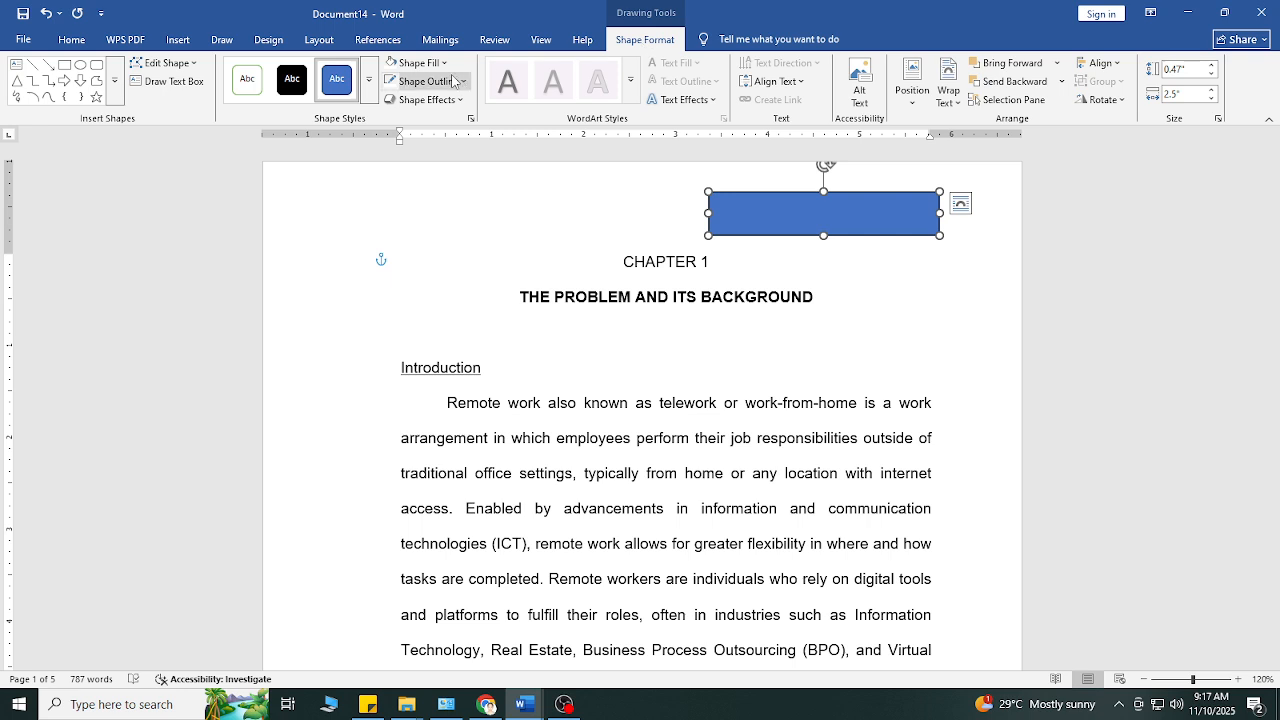
Step: Give the rectangle covering the first page's header a white fill and a white outline
{"action": "left_click", "coordinate": [418, 62]}
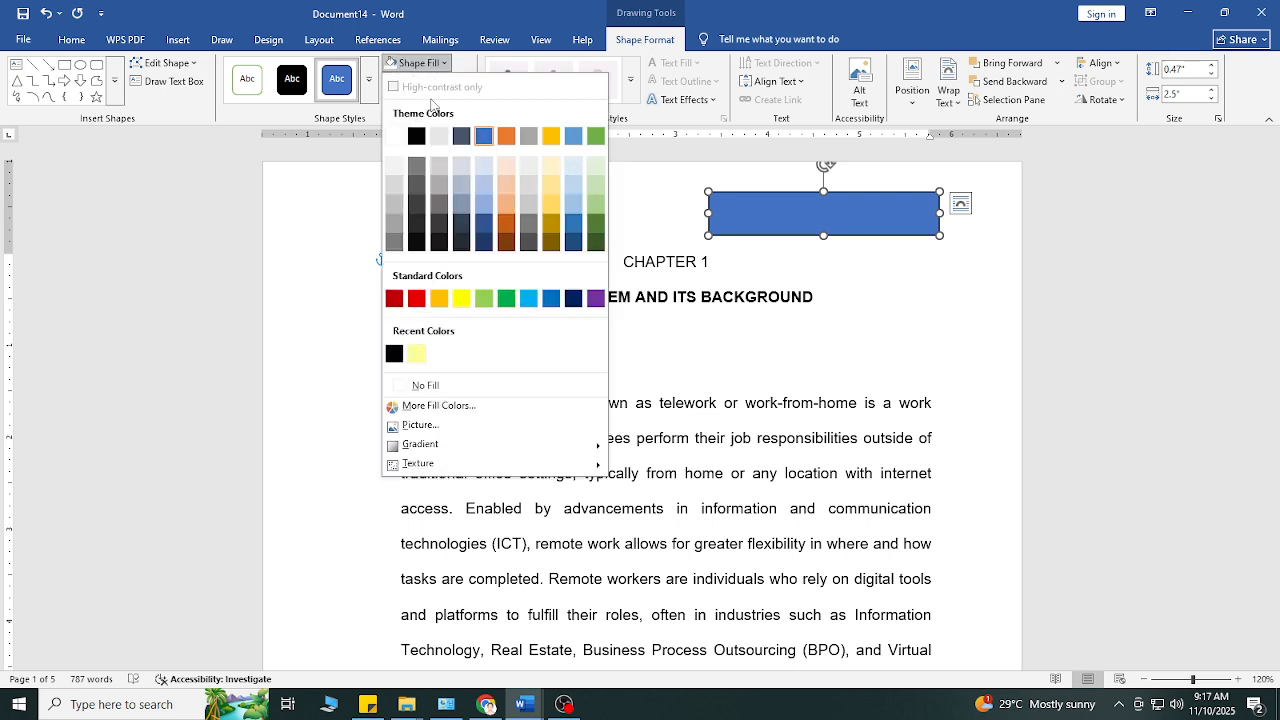
{"action": "left_click", "coordinate": [395, 138]}
{"action": "left_click", "coordinate": [460, 84]}
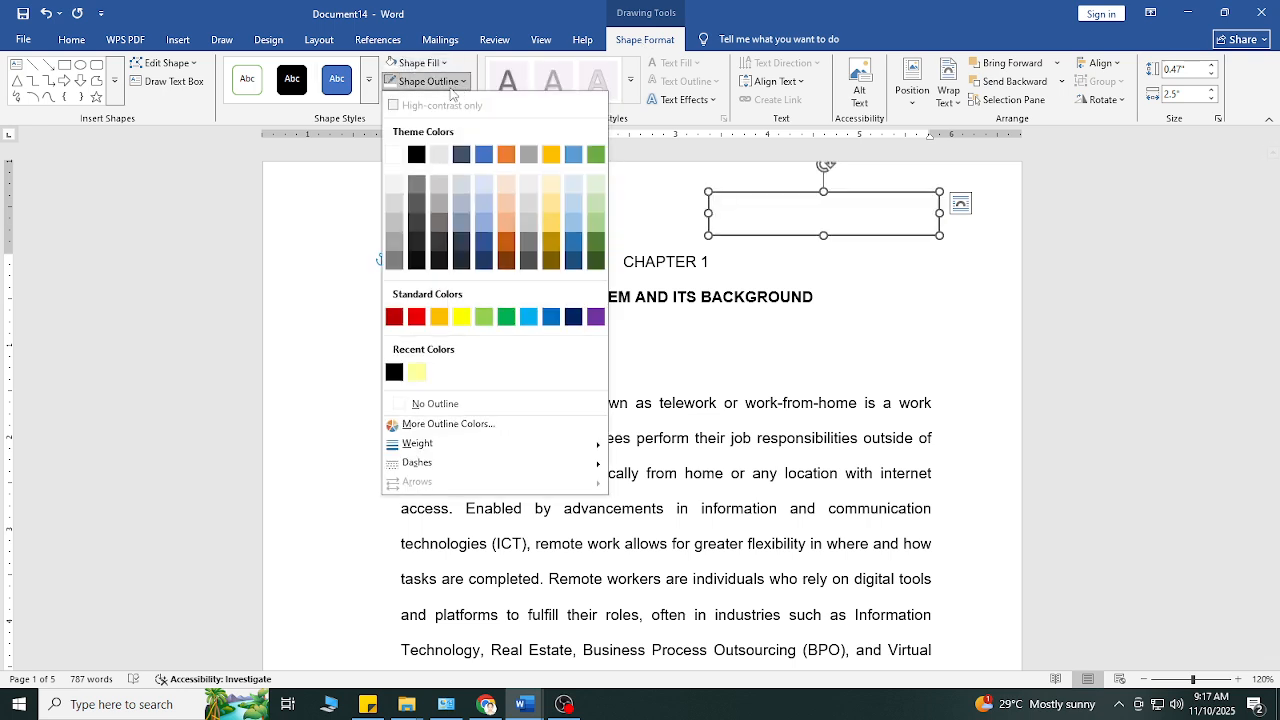
{"action": "left_click", "coordinate": [395, 158]}
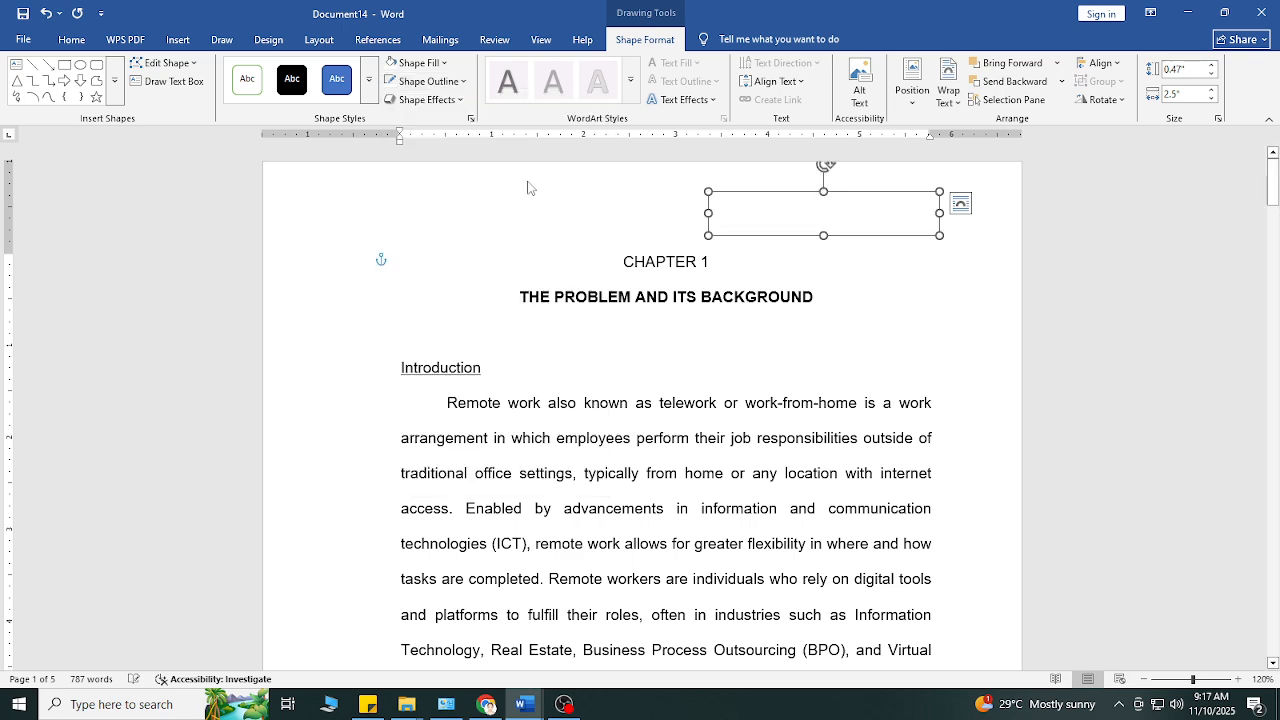
{"action": "left_click", "coordinate": [874, 274]}
Step: Nudge the white rectangle slightly downward over the first page's header text and deselect it
{"action": "left_click", "coordinate": [867, 227]}
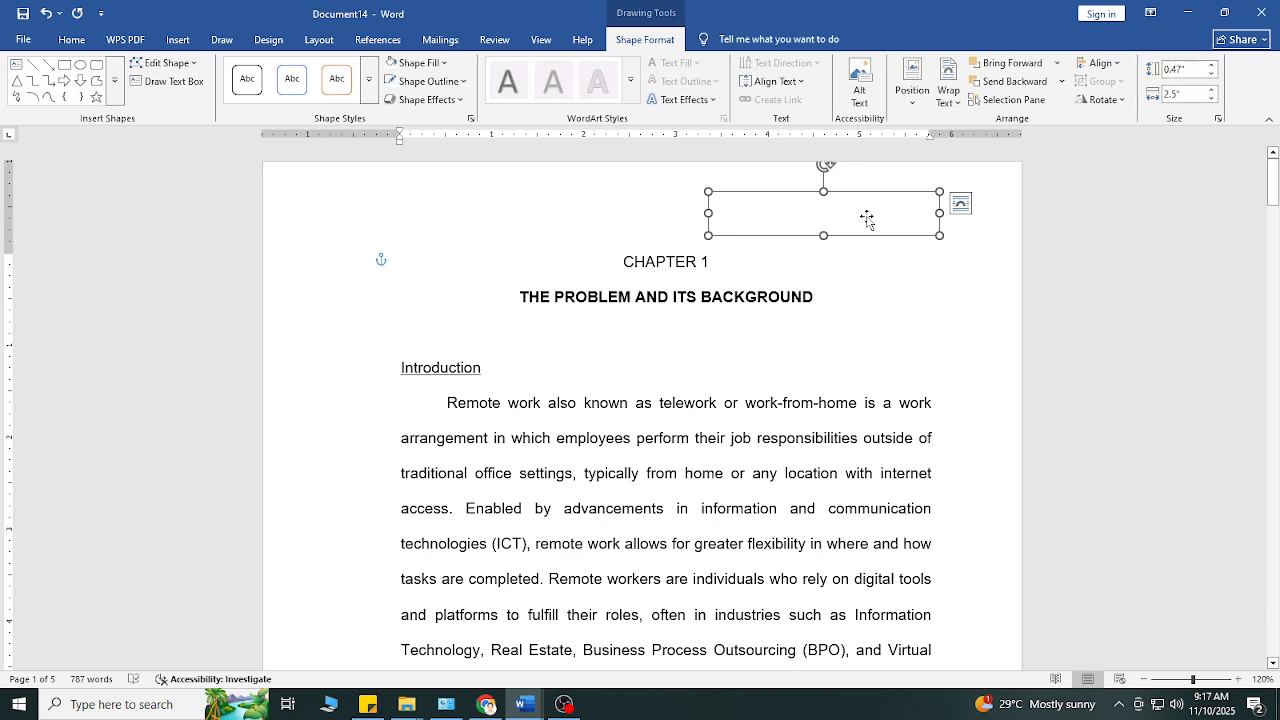
{"action": "left_click", "coordinate": [884, 247]}
{"action": "left_click", "coordinate": [880, 218]}
{"action": "mouse_move", "coordinate": [882, 217]}
{"action": "left_mouse_down"}
{"action": "mouse_move", "coordinate": [646, 220]}
{"action": "mouse_move", "coordinate": [883, 223]}
{"action": "left_mouse_up"}
{"action": "left_click", "coordinate": [885, 266]}
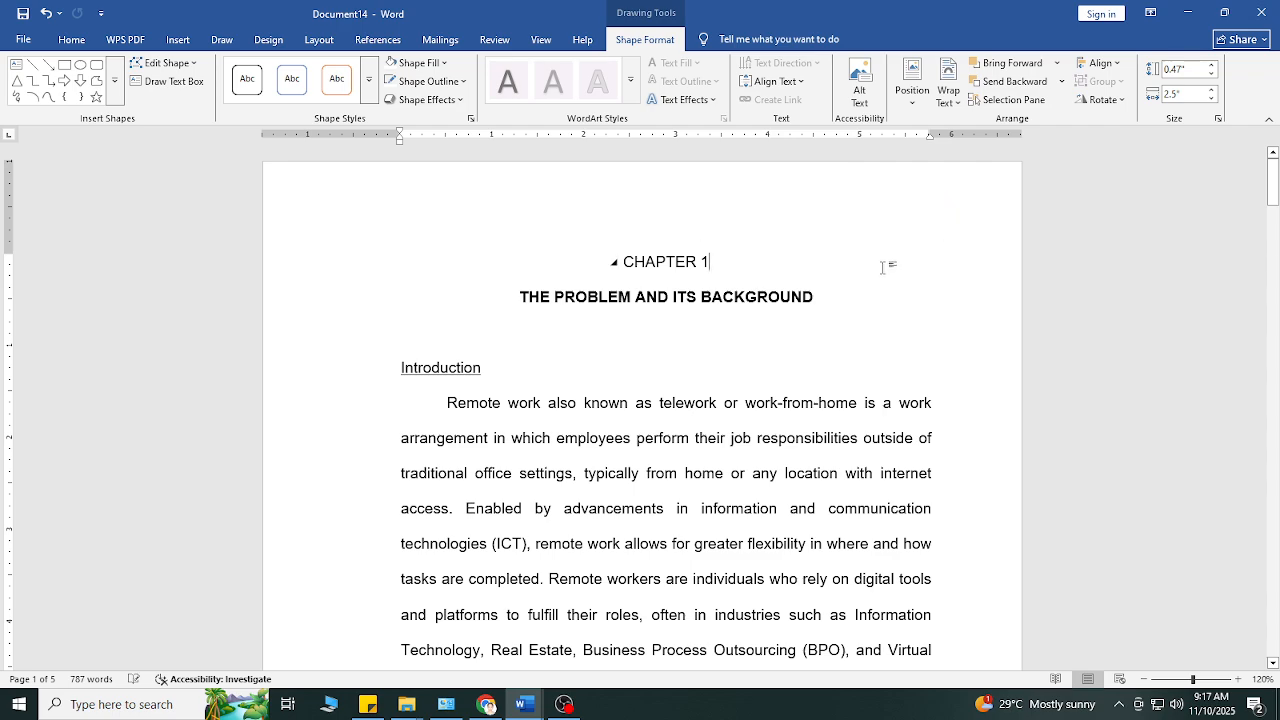
{"action": "scroll", "coordinate": [886, 270], "scroll_direction": "down", "scroll_amount": 3}
{"action": "scroll", "coordinate": [887, 272], "scroll_direction": "down", "scroll_amount": 9}
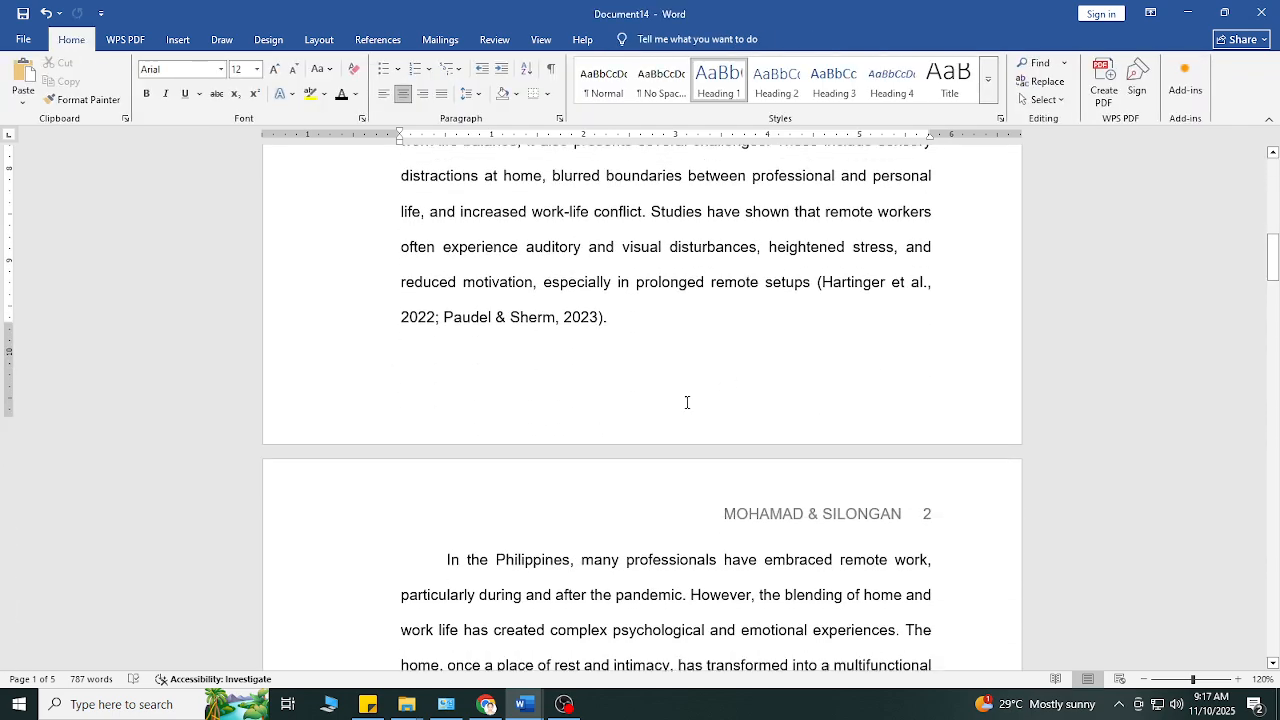
{"action": "key", "text": "ctrl+v"}
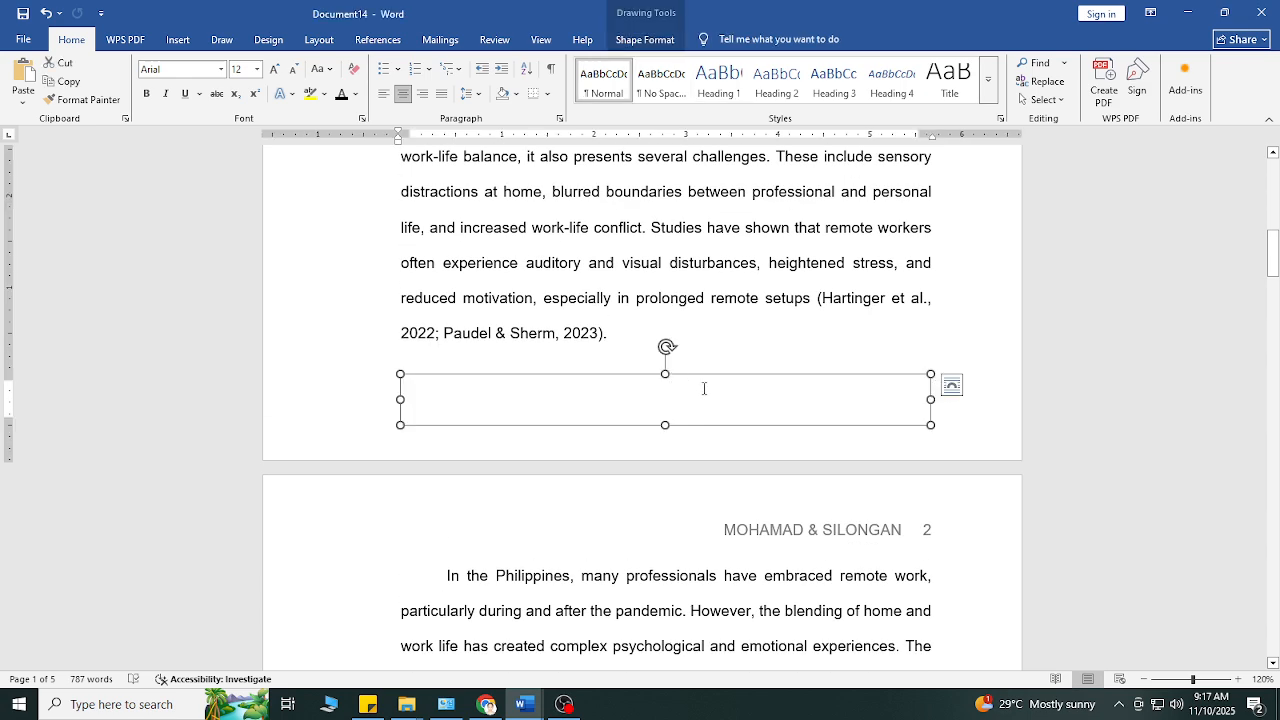
{"action": "key", "text": "Delete"}
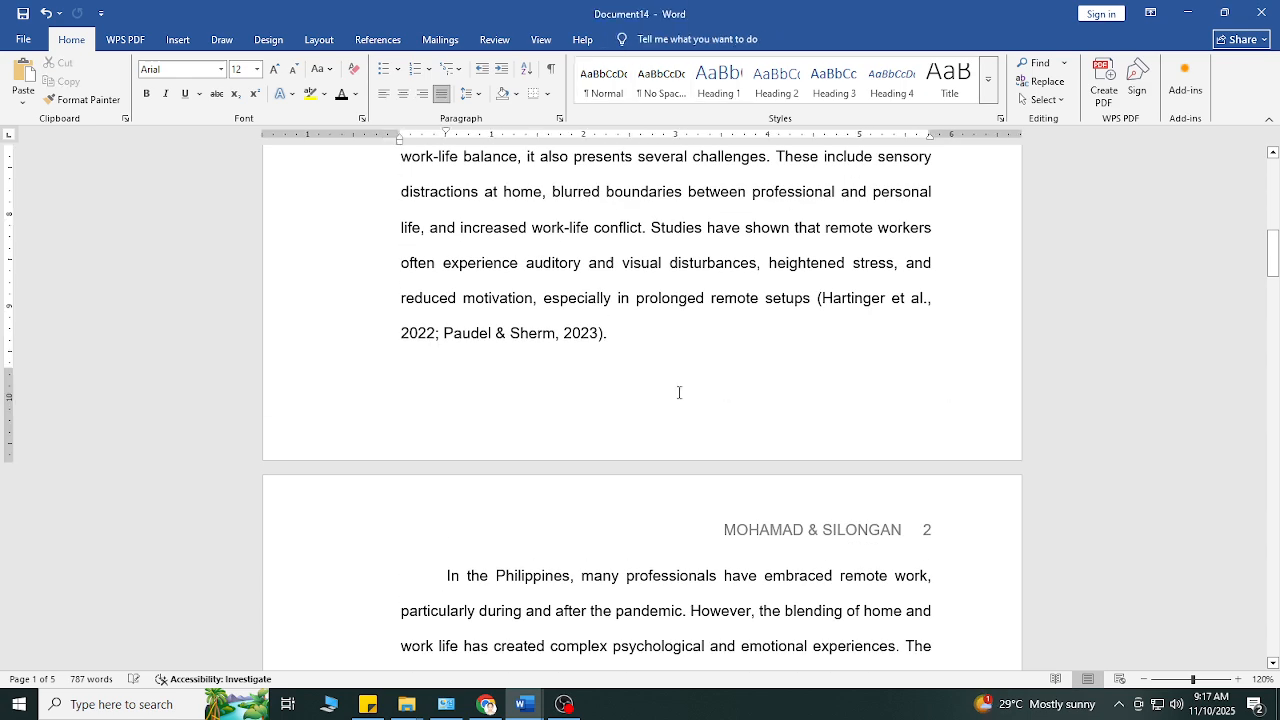
Step: Display the gridlines over the text area of the document pages
{"action": "scroll", "coordinate": [694, 375], "scroll_direction": "up", "scroll_amount": 9}
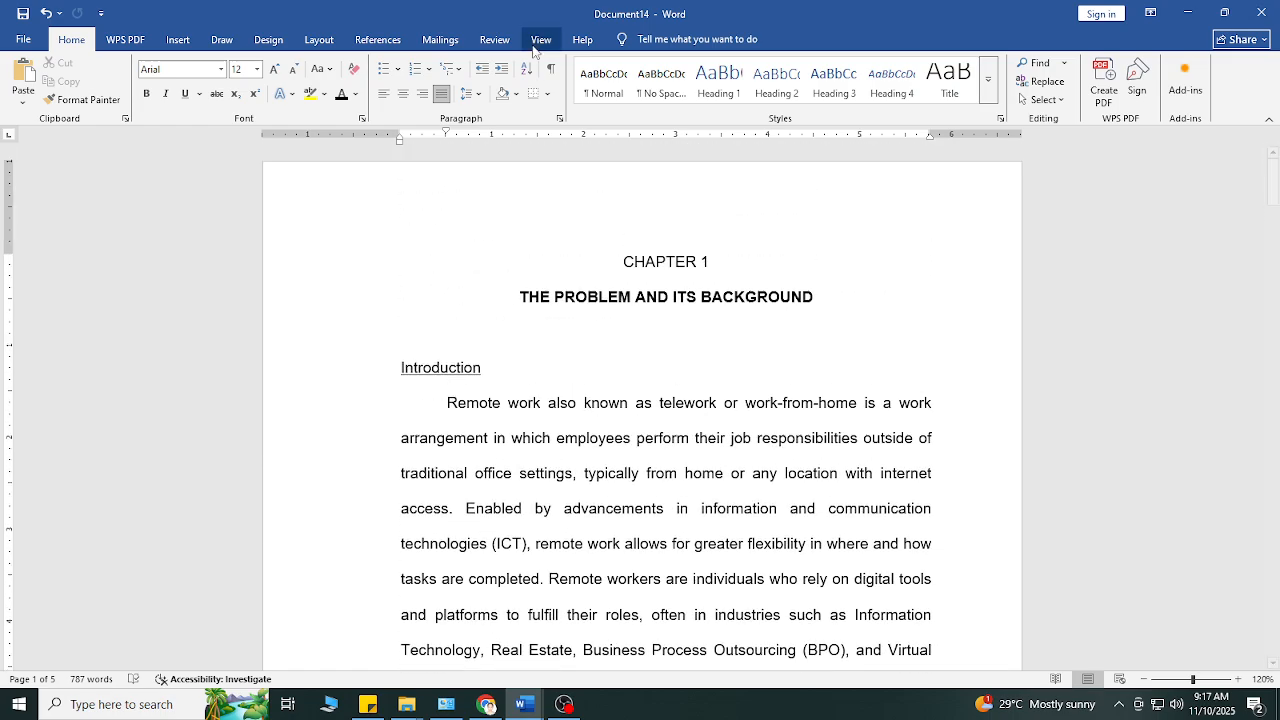
{"action": "left_click", "coordinate": [540, 40]}
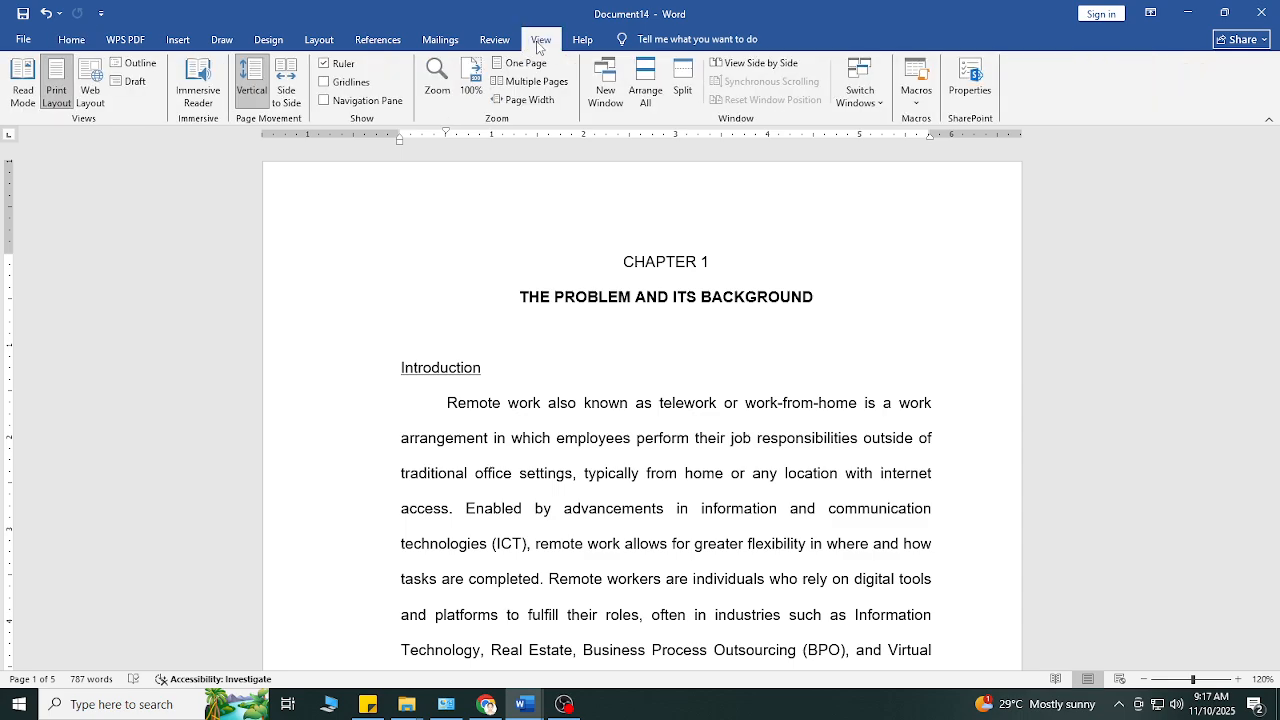
{"action": "left_click", "coordinate": [324, 82]}
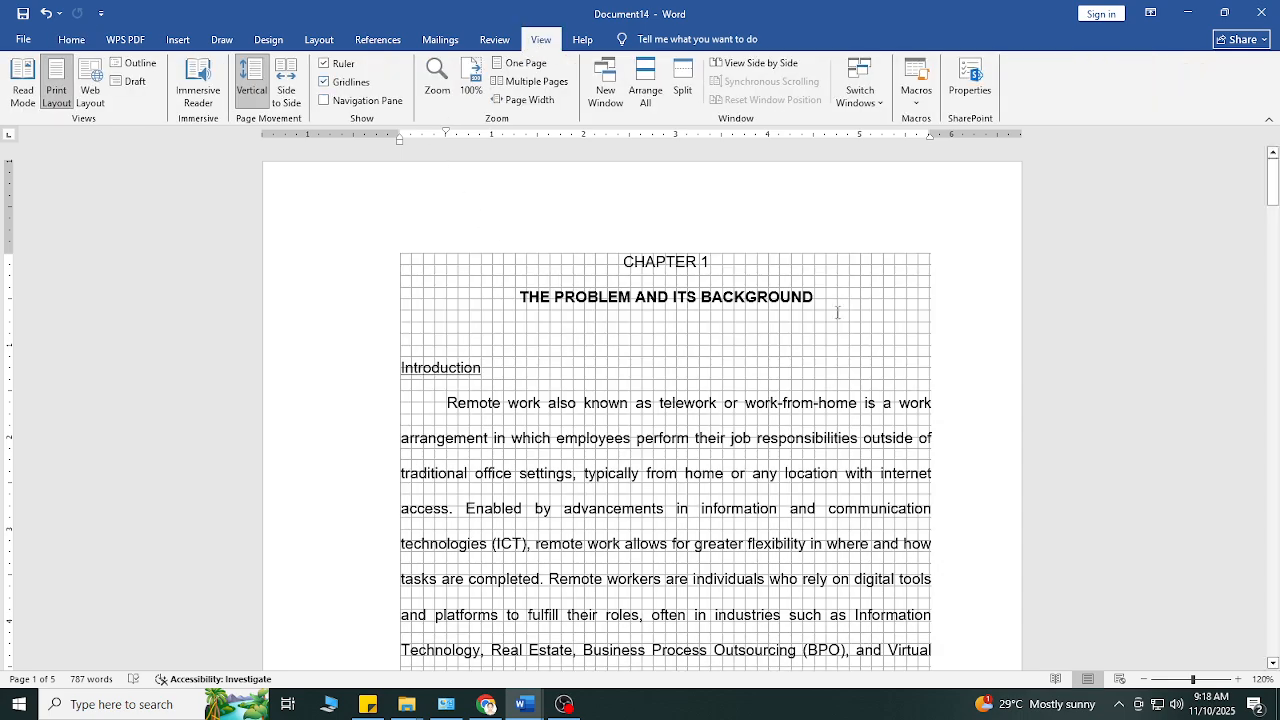
Step: Draw a white rectangle about 0.38" high and 5.75" wide below the first page's last paragraph, spanning margin to margin, and deselect it
{"action": "scroll", "coordinate": [810, 308], "scroll_direction": "down", "scroll_amount": 10}
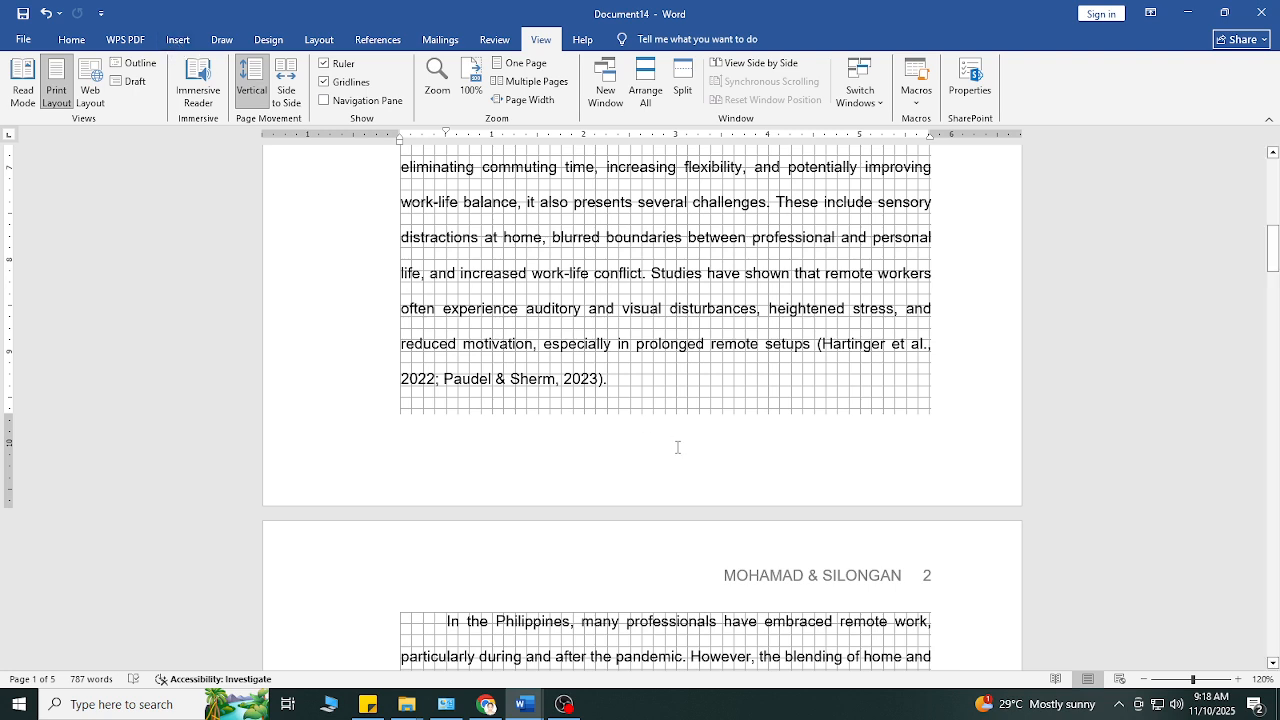
{"action": "left_click", "coordinate": [178, 40]}
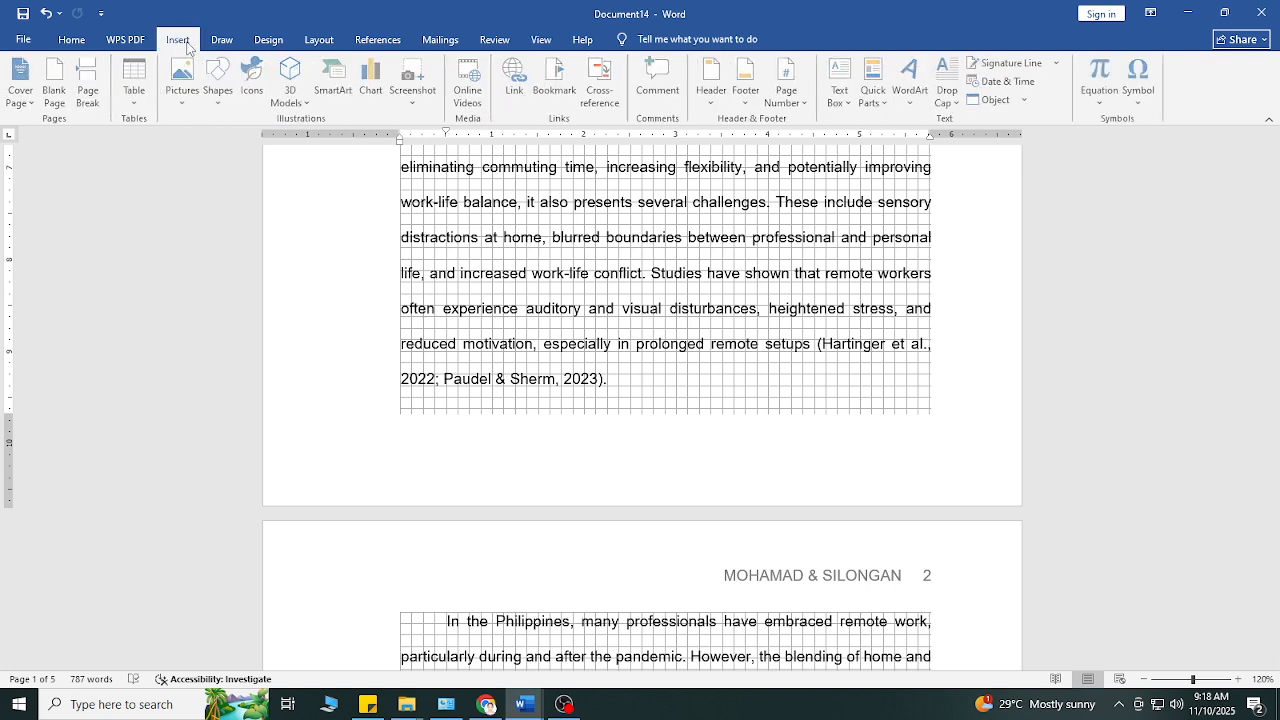
{"action": "left_click", "coordinate": [221, 100]}
{"action": "left_click", "coordinate": [273, 140]}
{"action": "mouse_move", "coordinate": [400, 409]}
{"action": "left_mouse_down"}
{"action": "mouse_move", "coordinate": [534, 444]}
{"action": "mouse_move", "coordinate": [930, 446]}
{"action": "left_mouse_up"}
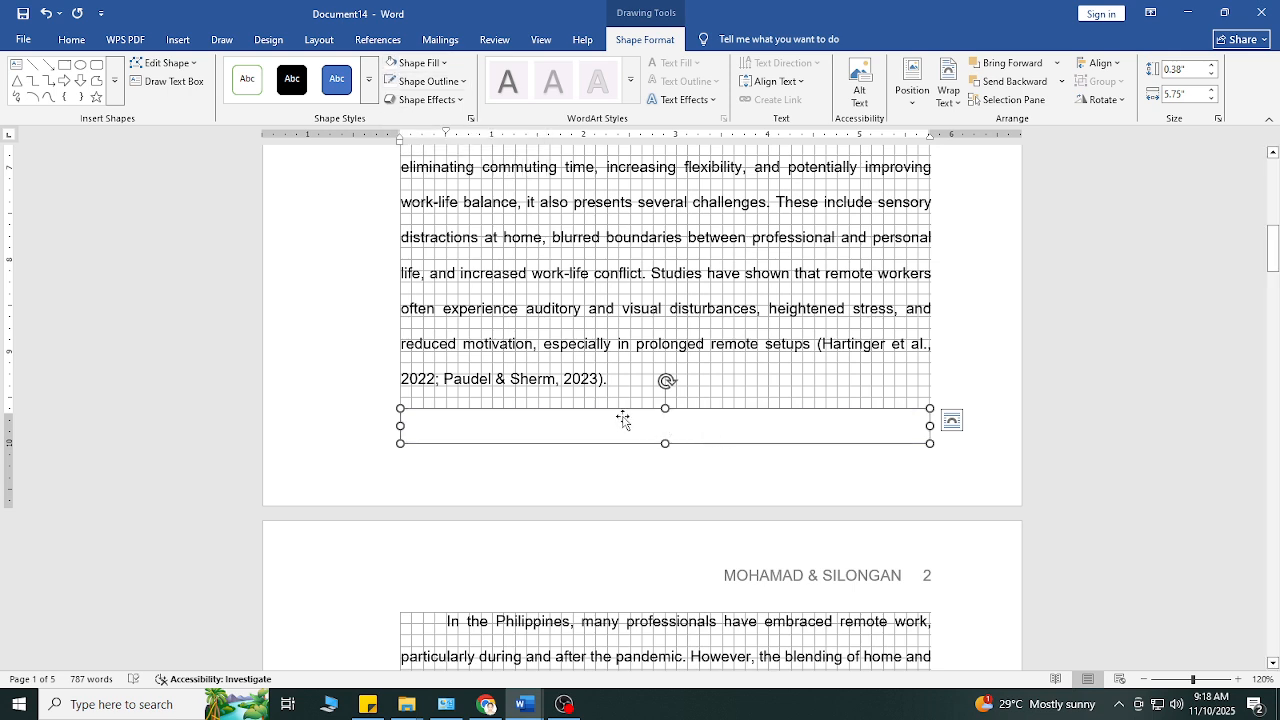
{"action": "left_click", "coordinate": [862, 477]}
Step: Add the text 1 inside the white rectangle at the foot of the first page
{"action": "left_click", "coordinate": [686, 423]}
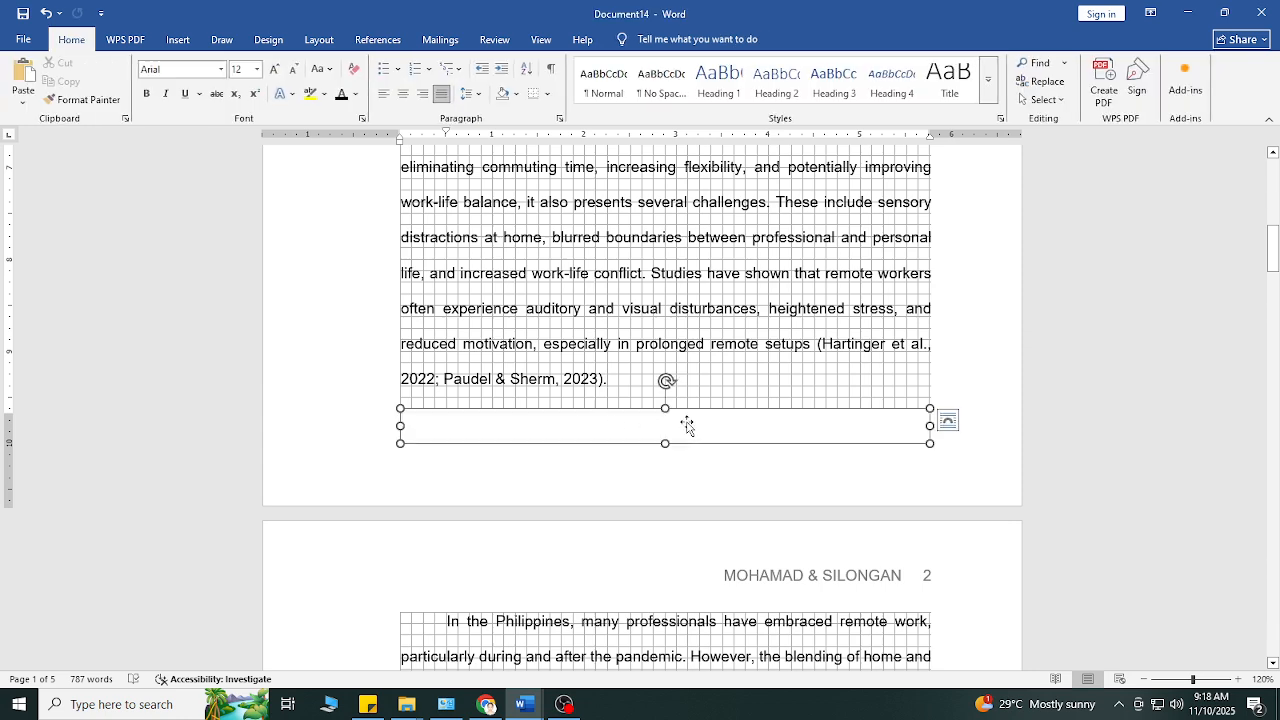
{"action": "right_click", "coordinate": [686, 423]}
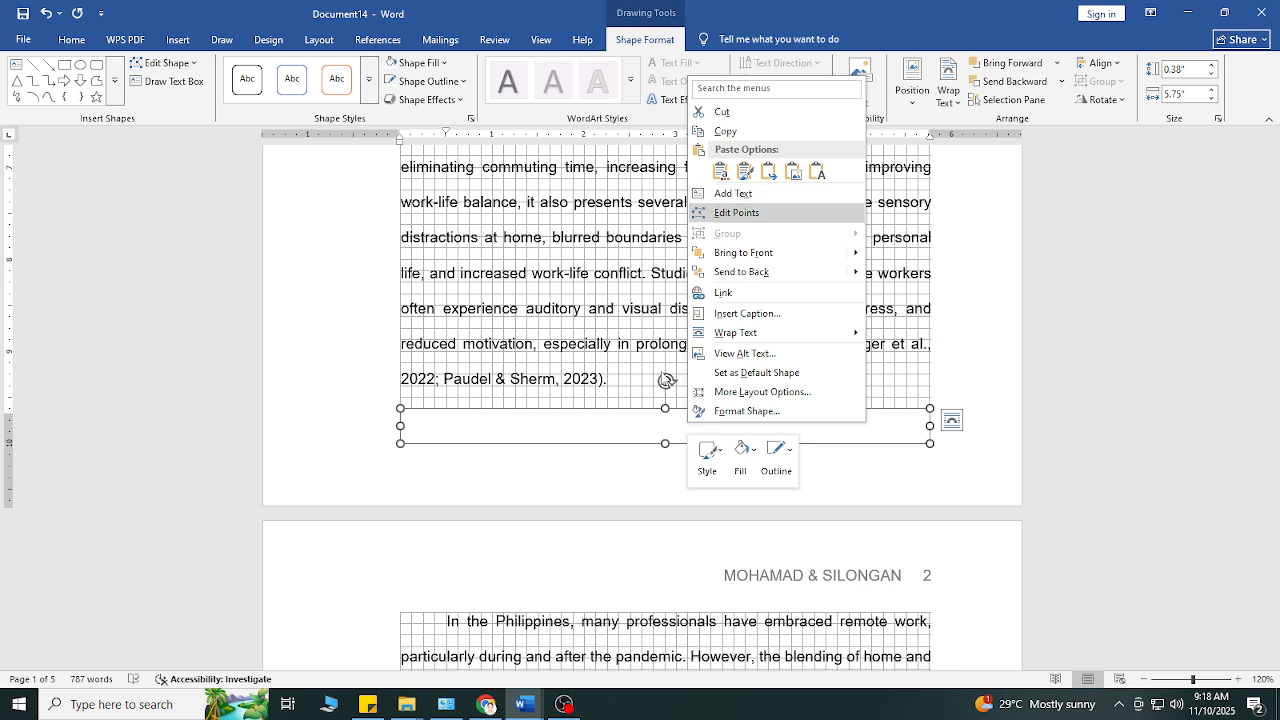
{"action": "left_click", "coordinate": [733, 193]}
{"action": "type", "text": "a"}
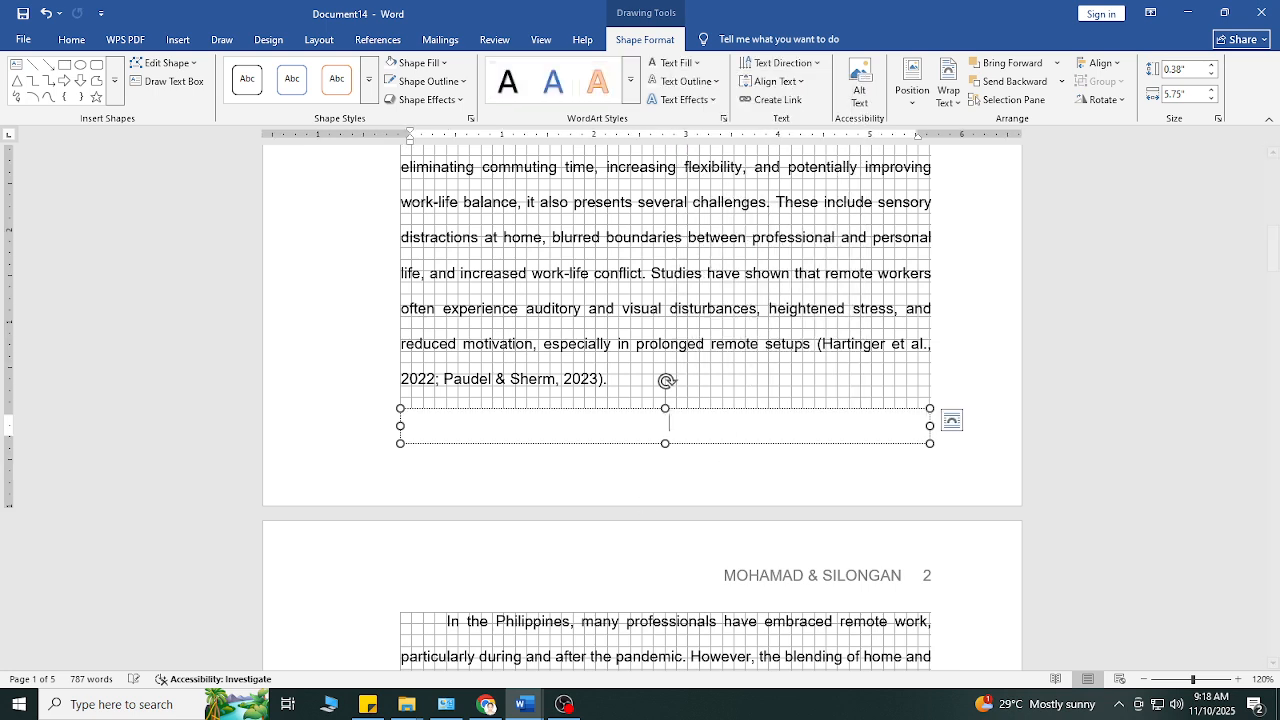
Step: Set the font color of the number in the first page's lower rectangle to black
{"action": "double_click", "coordinate": [721, 432]}
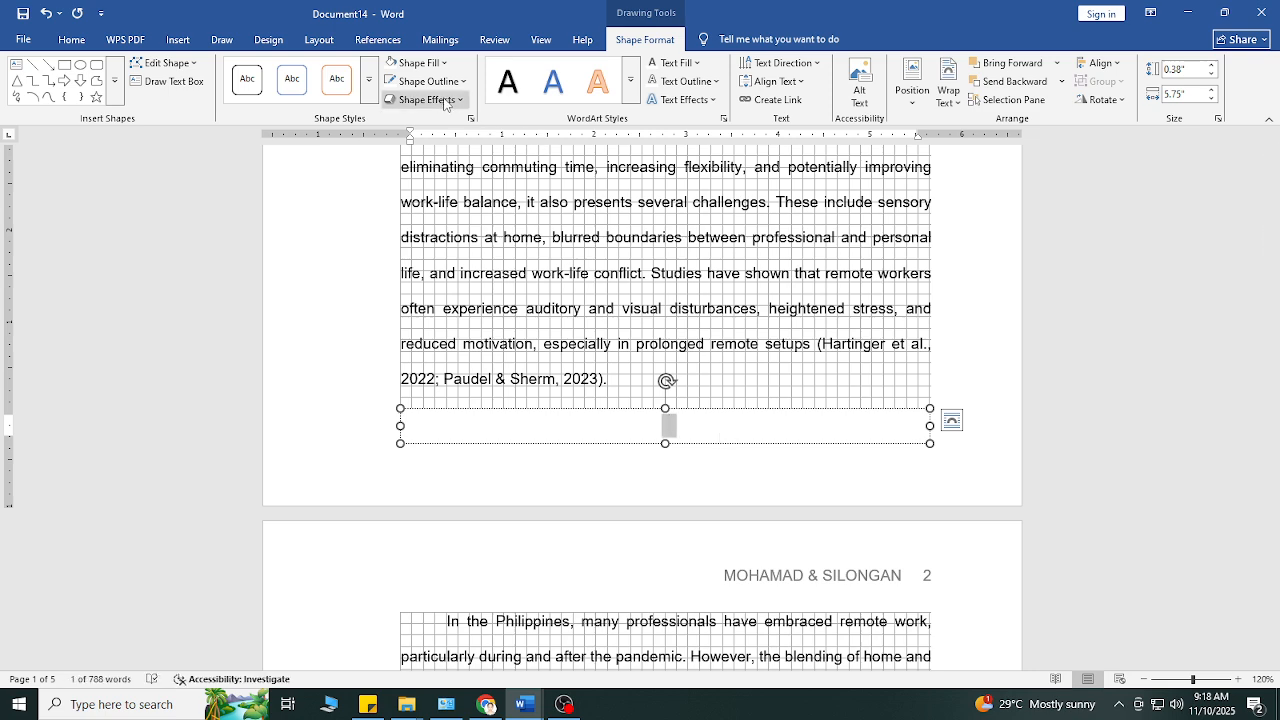
{"action": "left_click", "coordinate": [76, 40]}
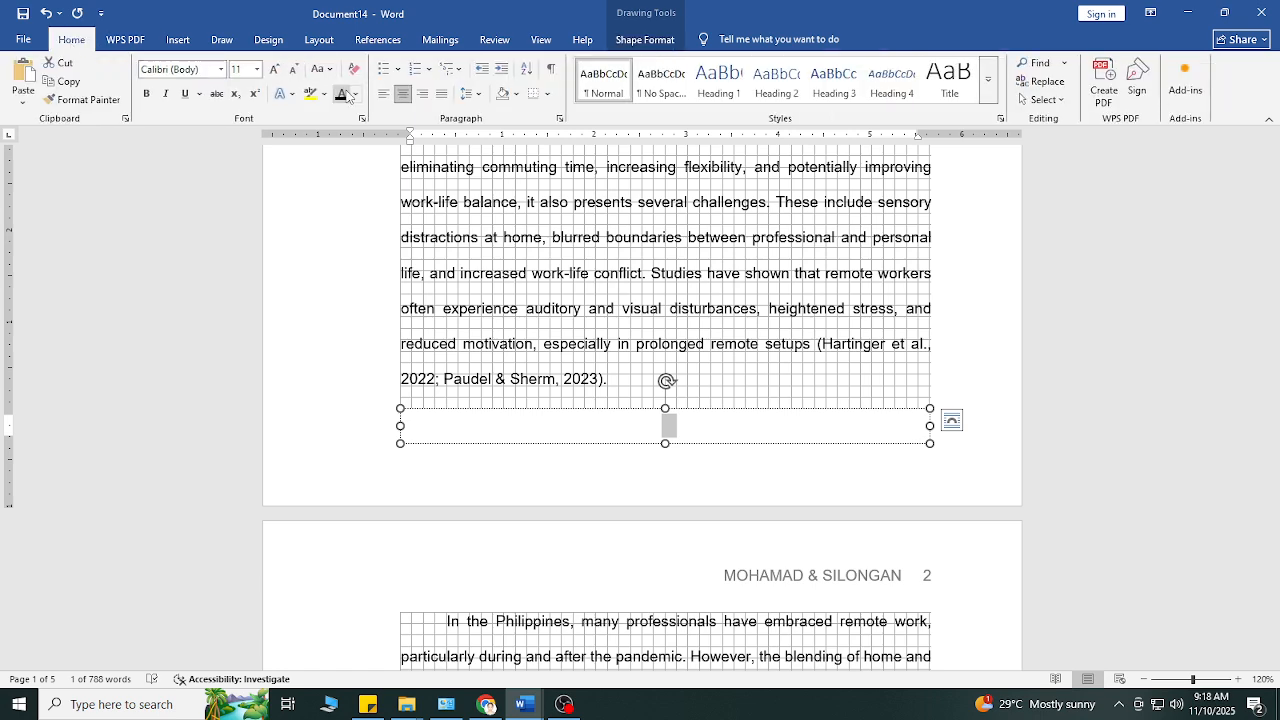
{"action": "left_click", "coordinate": [356, 97]}
{"action": "left_click", "coordinate": [352, 137]}
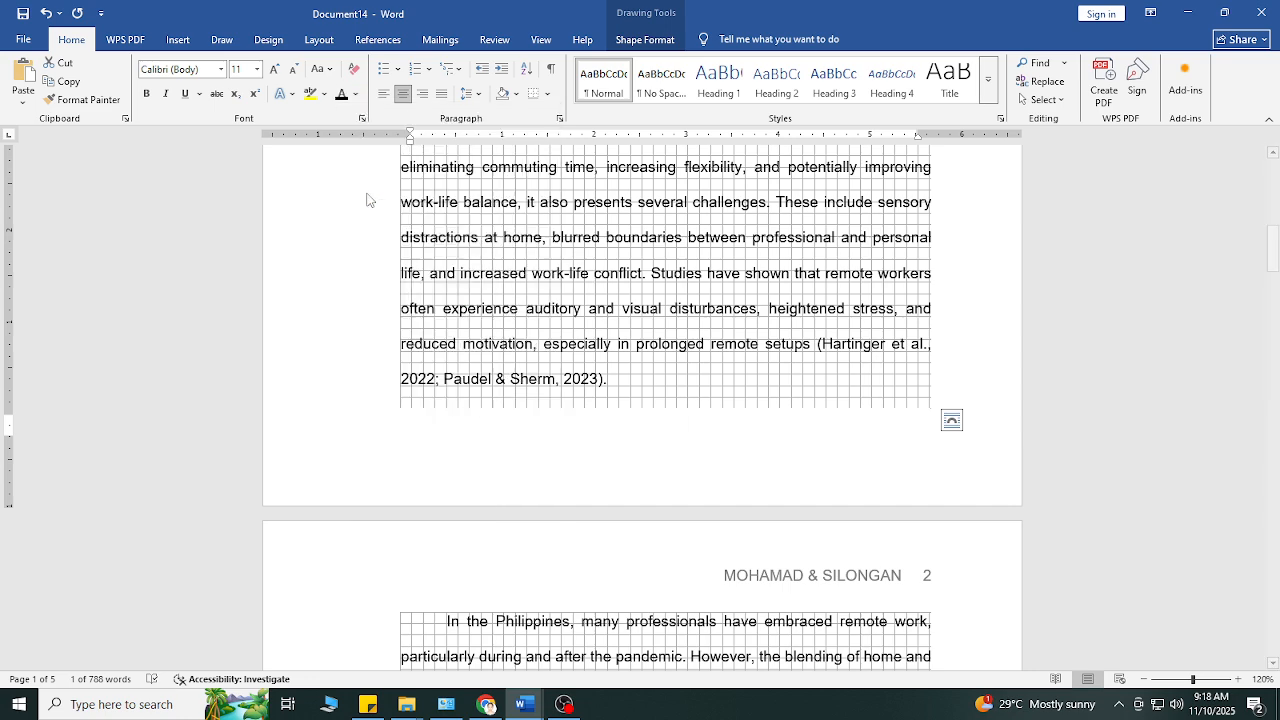
{"action": "left_click", "coordinate": [355, 94]}
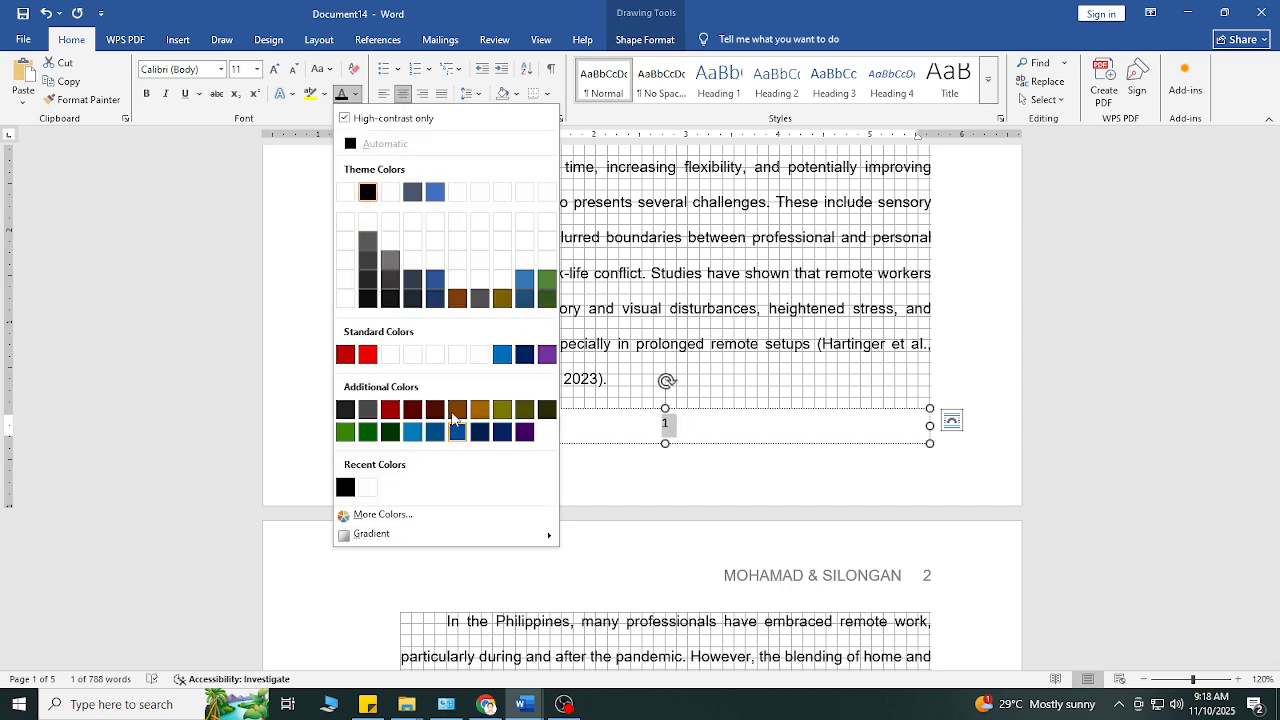
{"action": "left_click", "coordinate": [367, 194]}
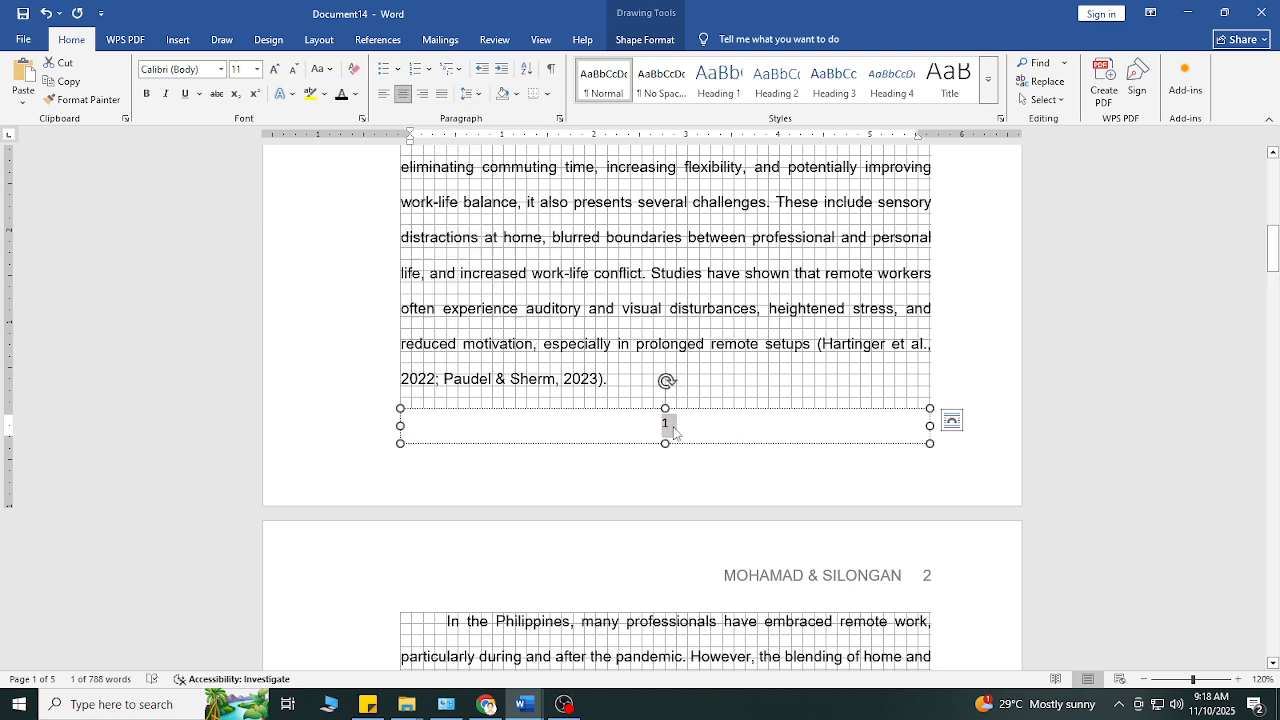
Step: Format the number at the foot of the first page in Arial, size 12, and deselect its rectangle
{"action": "left_click", "coordinate": [221, 69]}
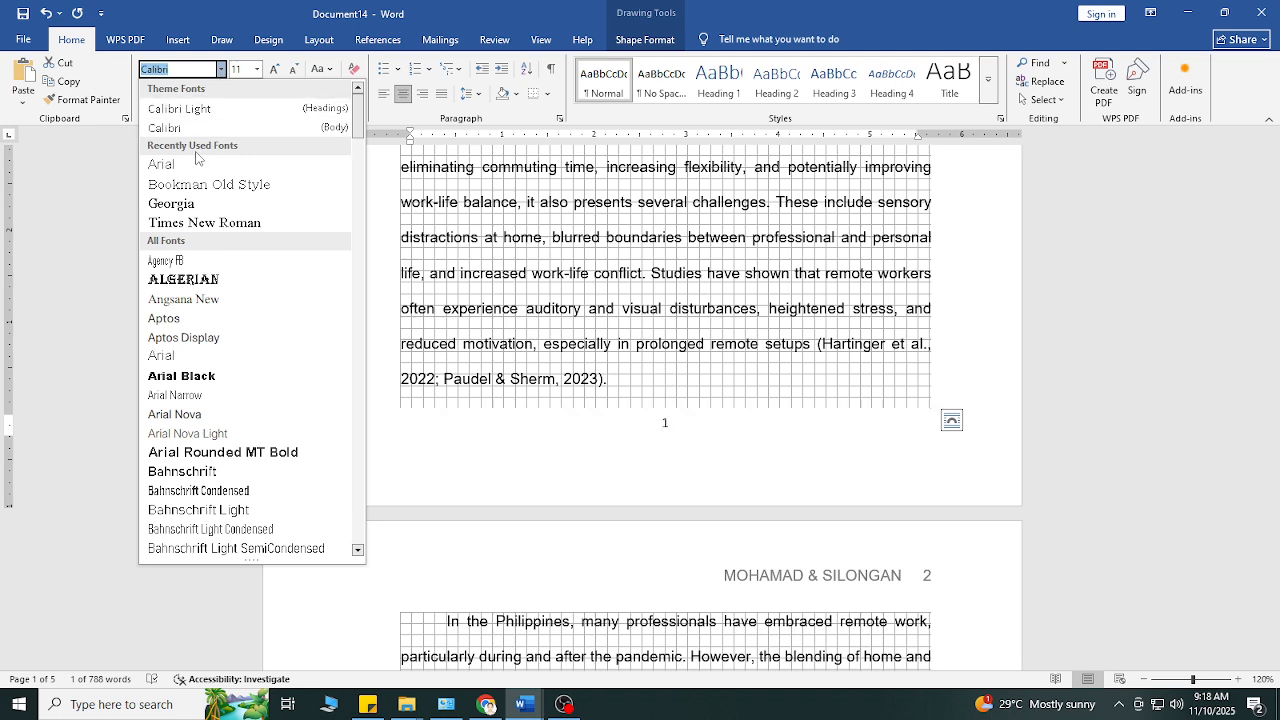
{"action": "left_click", "coordinate": [198, 164]}
{"action": "type", "text": "12"}
{"action": "key", "text": "Return"}
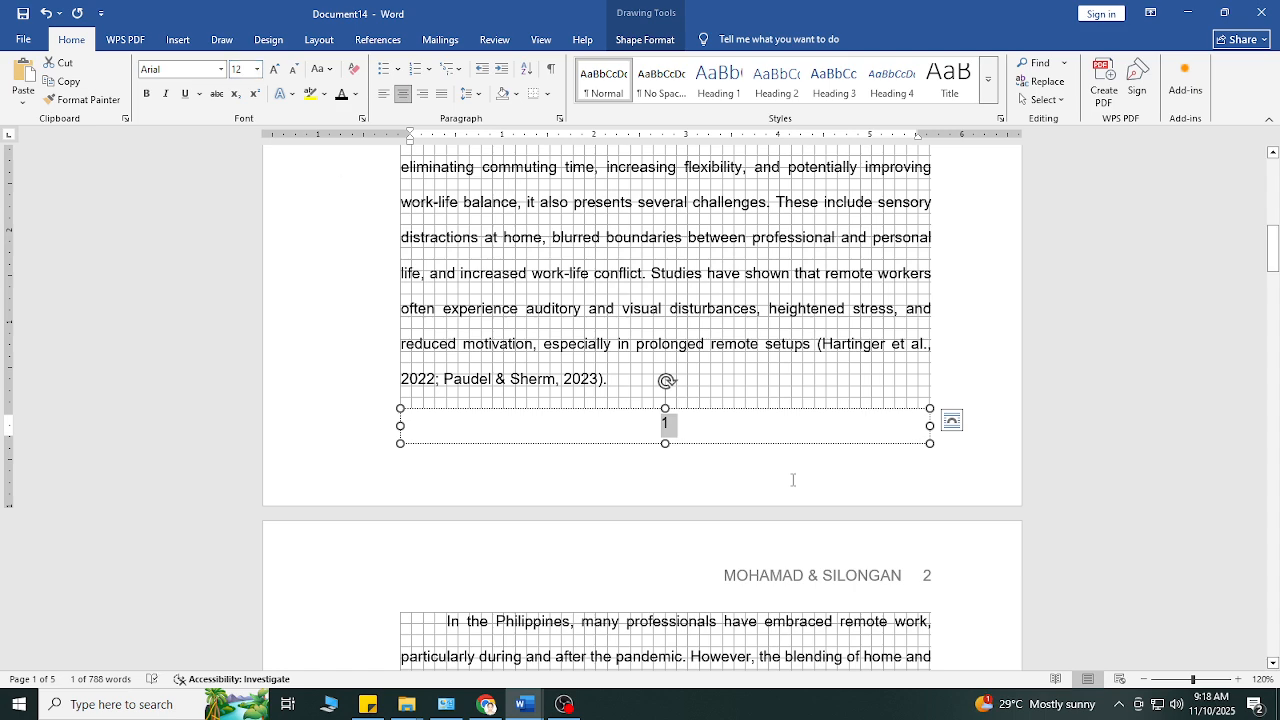
{"action": "left_click", "coordinate": [779, 467]}
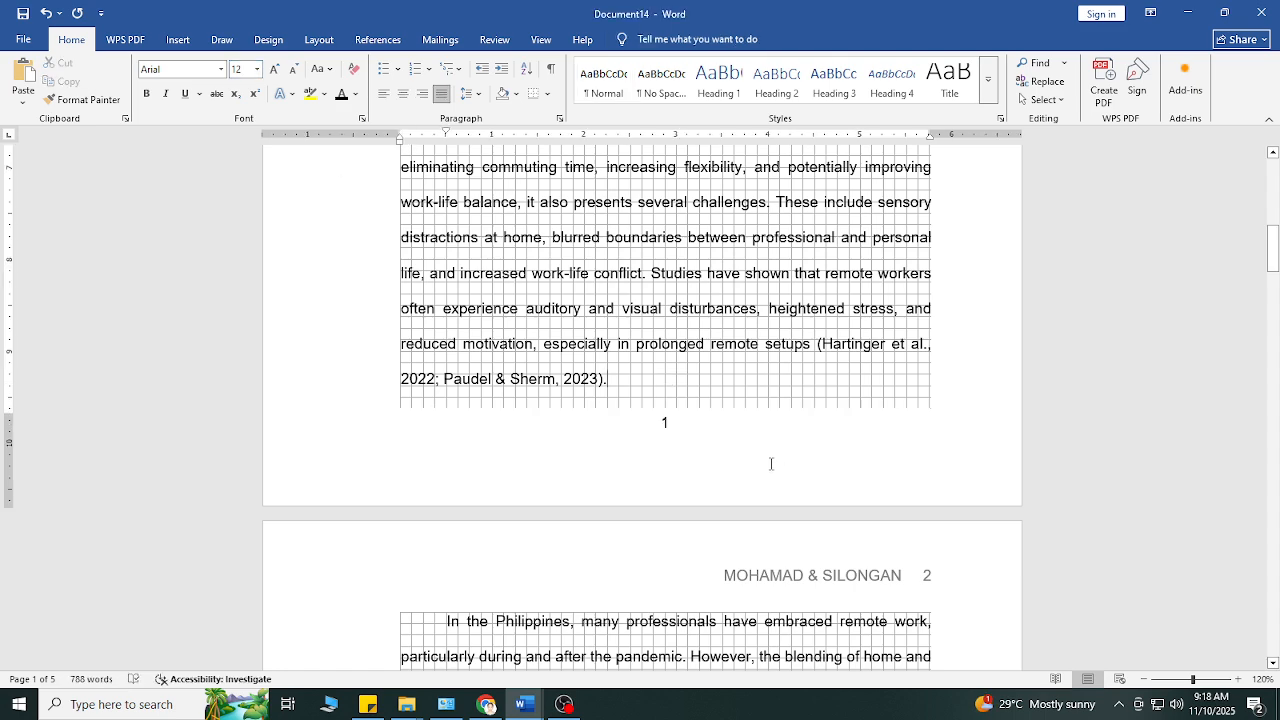
Step: Check the rectangle covering the first page's header and the headers of the following pages, returning to the first page
{"action": "scroll", "coordinate": [852, 456], "scroll_direction": "up", "scroll_amount": 10}
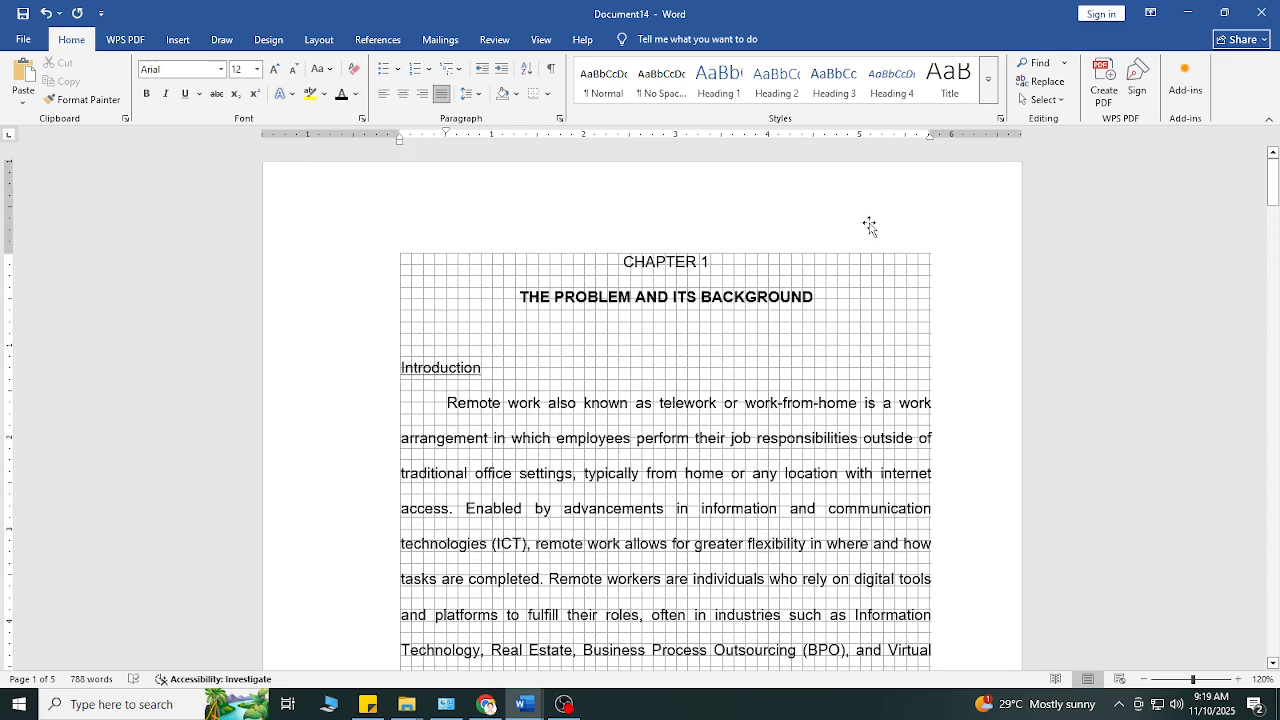
{"action": "left_click", "coordinate": [870, 225]}
{"action": "left_click", "coordinate": [876, 275]}
{"action": "scroll", "coordinate": [871, 349], "scroll_direction": "down", "scroll_amount": 9}
{"action": "scroll", "coordinate": [870, 370], "scroll_direction": "down", "scroll_amount": 7}
{"action": "scroll", "coordinate": [845, 418], "scroll_direction": "down", "scroll_amount": 18}
{"action": "scroll", "coordinate": [858, 424], "scroll_direction": "down", "scroll_amount": 3}
{"action": "scroll", "coordinate": [857, 409], "scroll_direction": "up", "scroll_amount": 15}
{"action": "scroll", "coordinate": [865, 400], "scroll_direction": "up", "scroll_amount": 10}
{"action": "scroll", "coordinate": [863, 408], "scroll_direction": "down", "scroll_amount": 8}
{"action": "left_click_drag", "start_coordinate": [1273, 310], "coordinate": [1273, 175]}
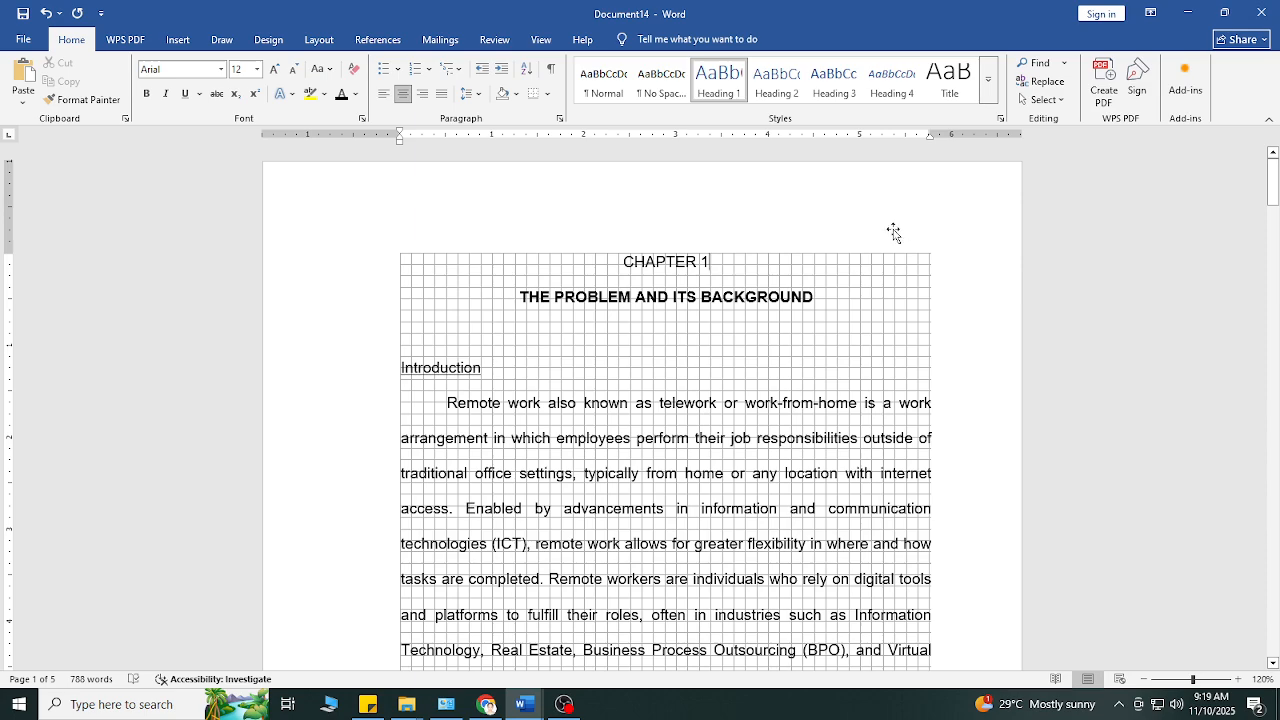
Step: Inspect the number and its white rectangle at the foot of the first page
{"action": "scroll", "coordinate": [790, 308], "scroll_direction": "down", "scroll_amount": 1}
{"action": "scroll", "coordinate": [790, 308], "scroll_direction": "down", "scroll_amount": 9}
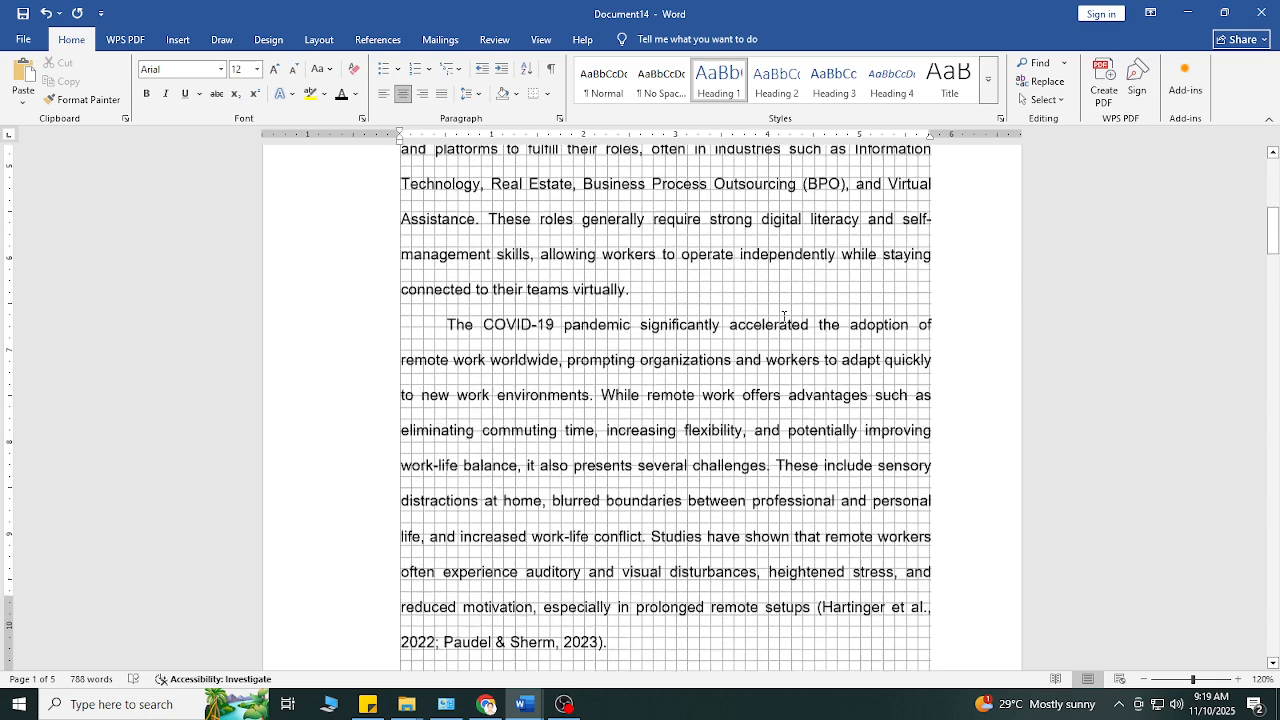
{"action": "left_click", "coordinate": [702, 418]}
{"action": "left_click", "coordinate": [702, 410]}
{"action": "key", "text": "ctrl"}
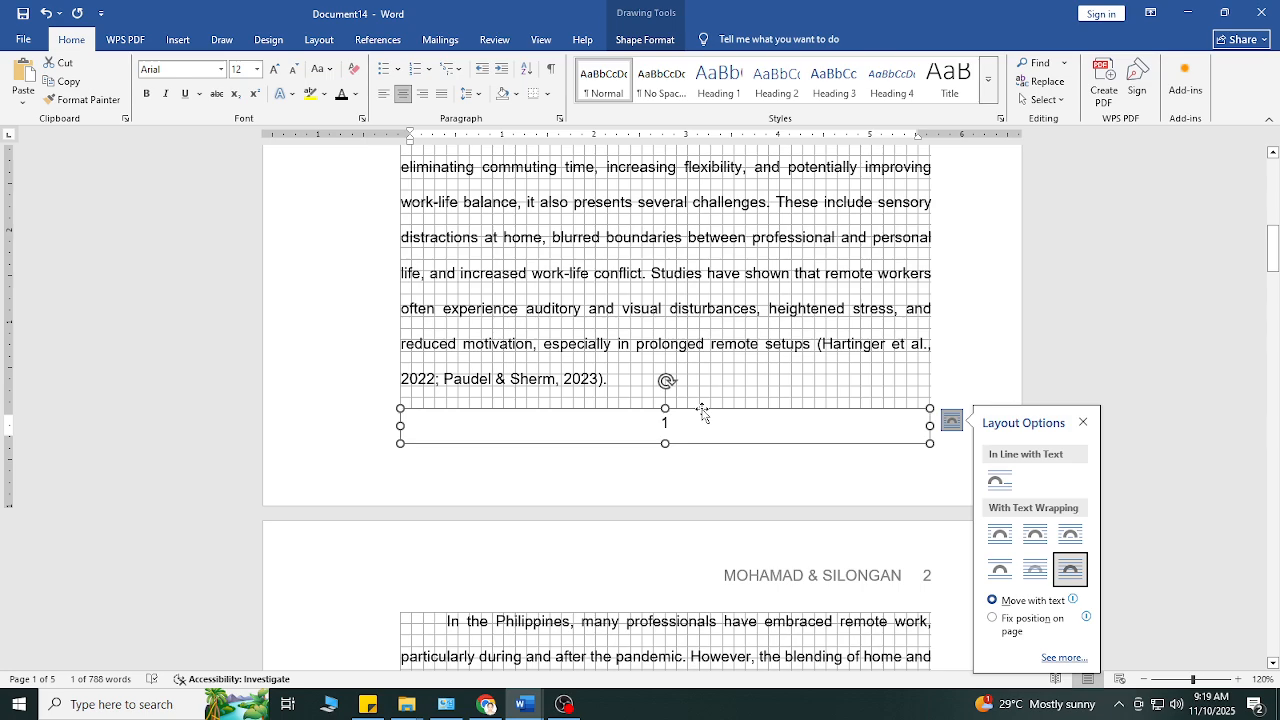
{"action": "left_click", "coordinate": [685, 422]}
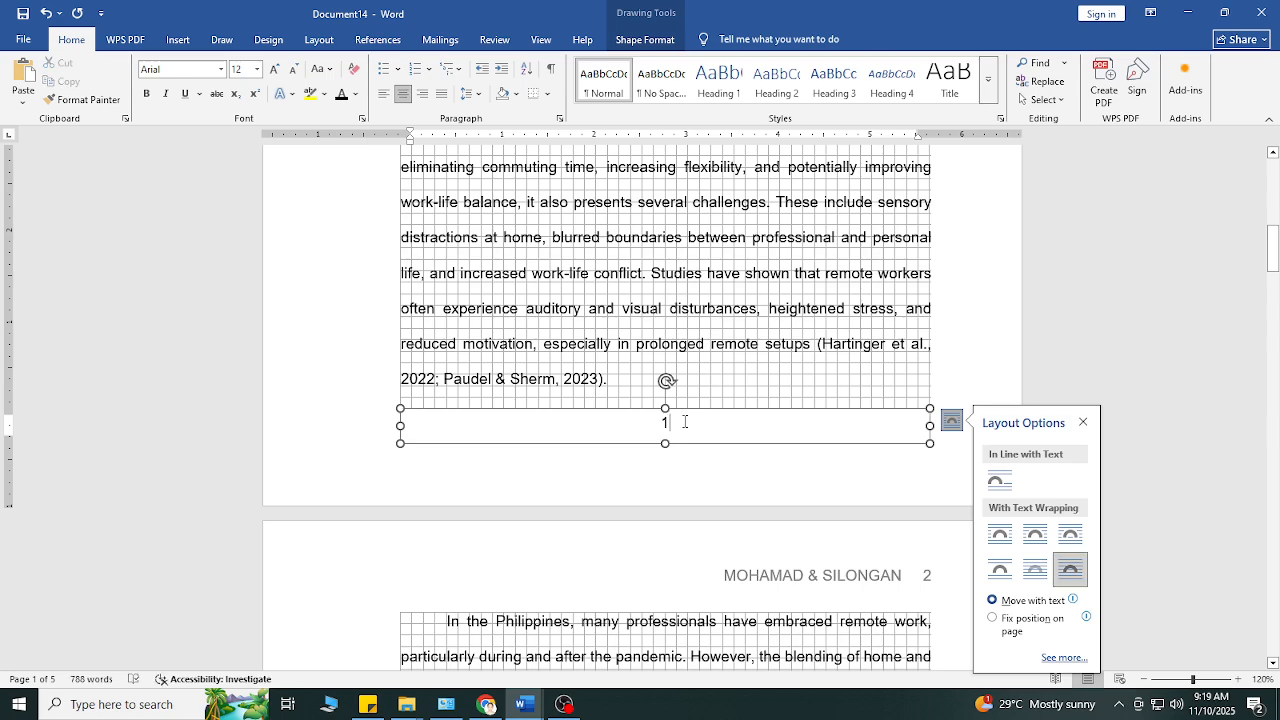
Step: Move the white rectangle horizontally off the first page's header text to uncover the surnames and page number, and deselect it
{"action": "scroll", "coordinate": [685, 422], "scroll_direction": "up", "scroll_amount": 10}
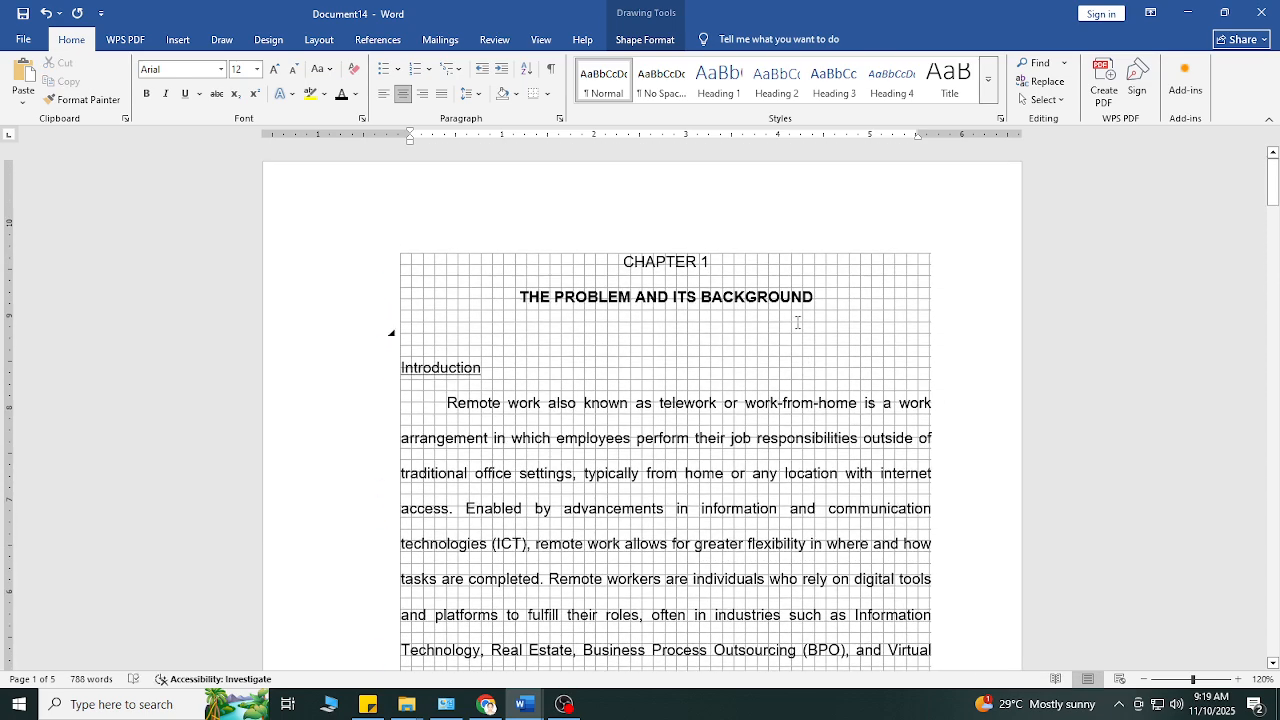
{"action": "left_click", "coordinate": [831, 234]}
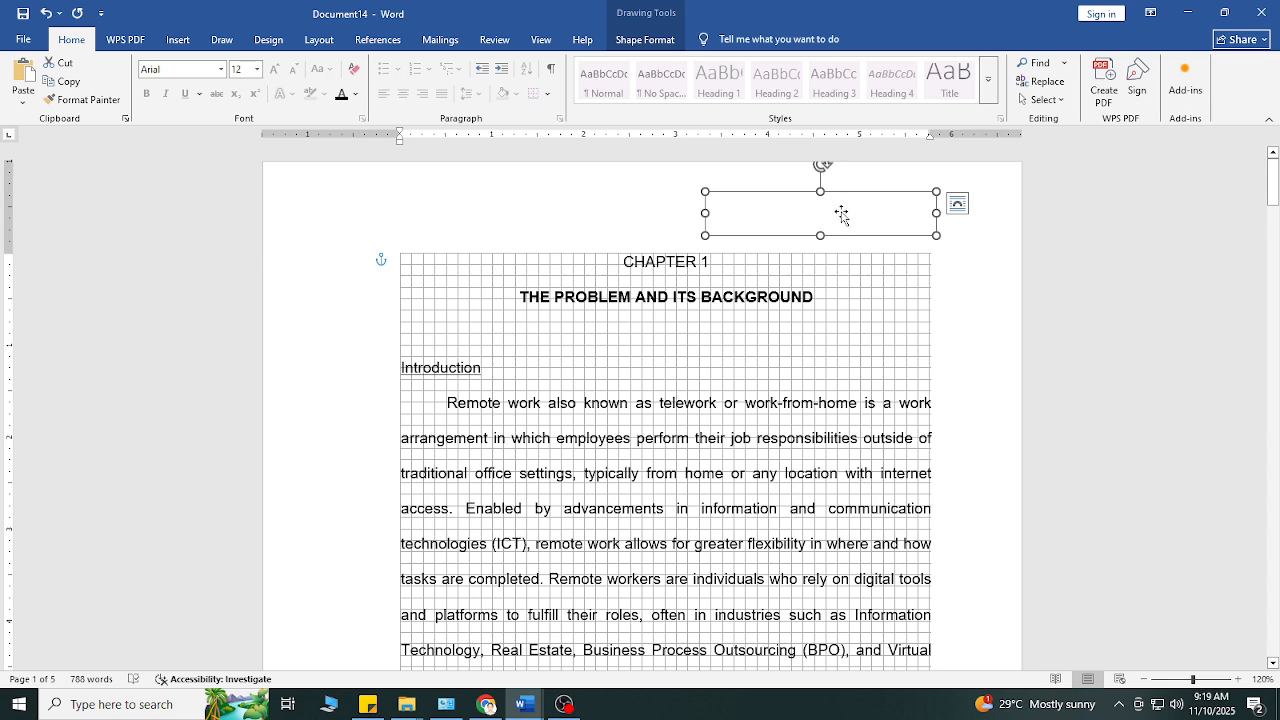
{"action": "left_click_drag", "start_coordinate": [837, 213], "coordinate": [578, 213]}
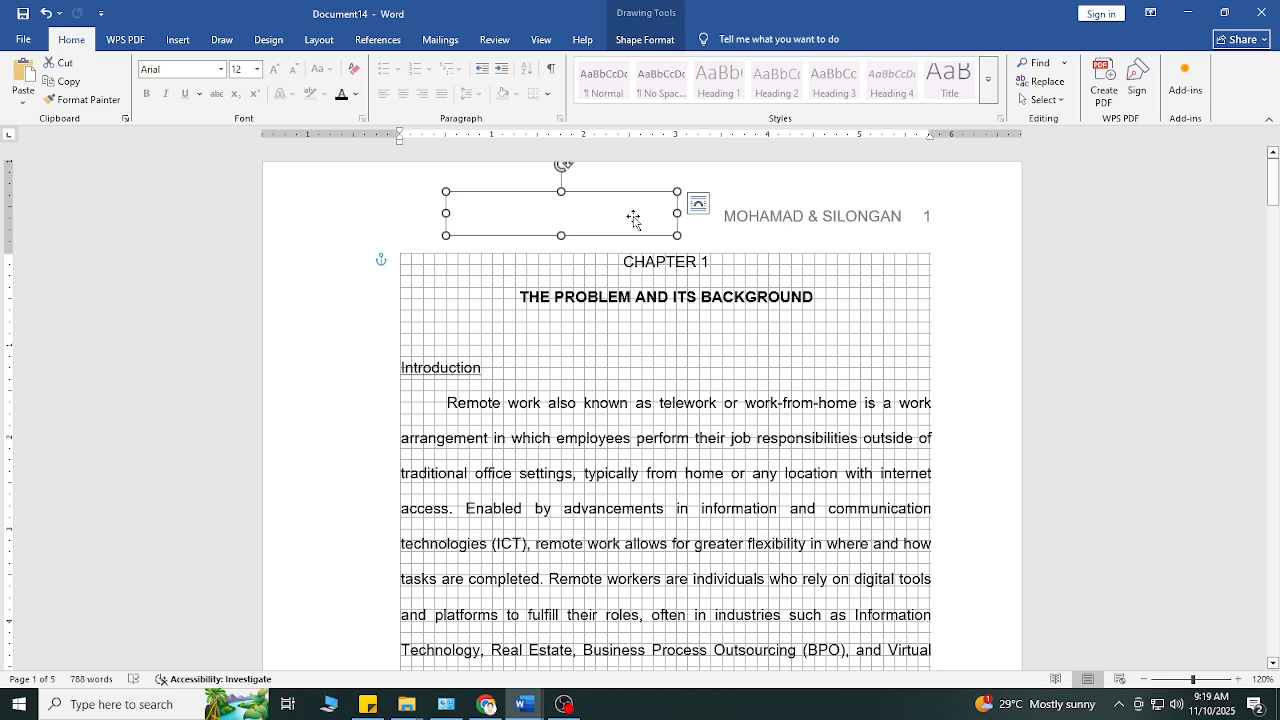
{"action": "left_click", "coordinate": [594, 168]}
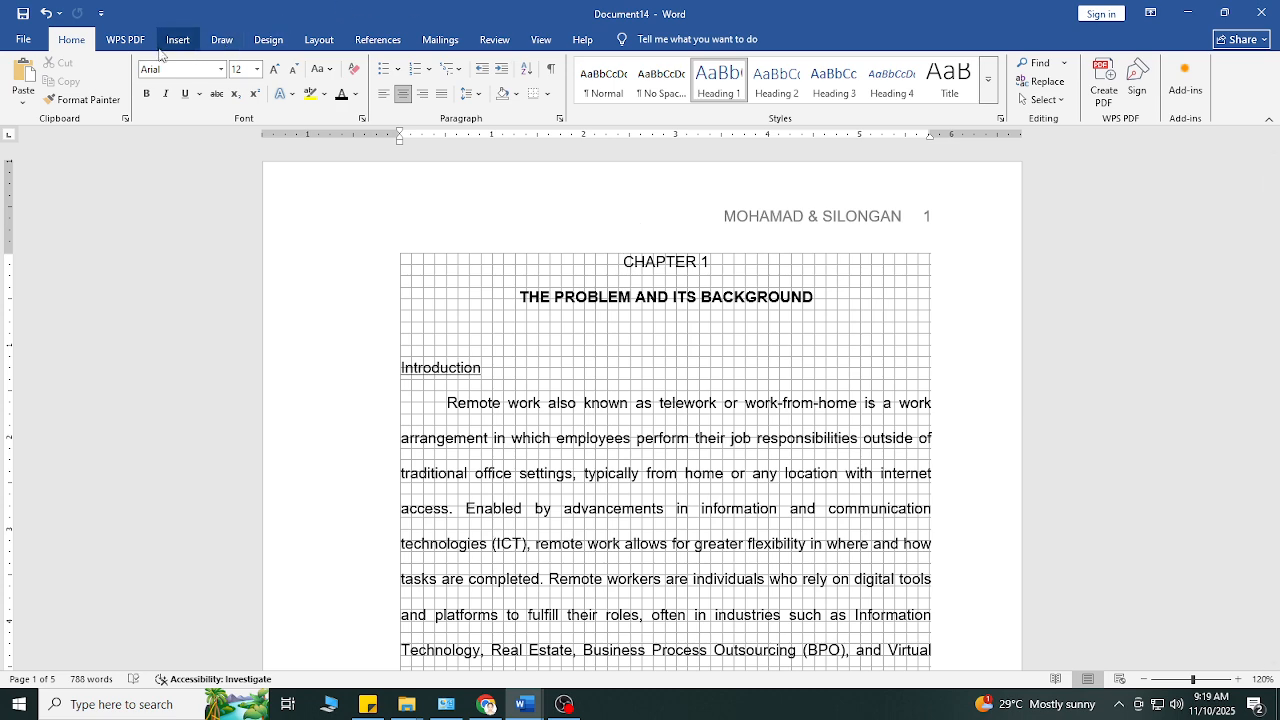
Step: Set the document's page numbering to start at 6
{"action": "left_click", "coordinate": [177, 40]}
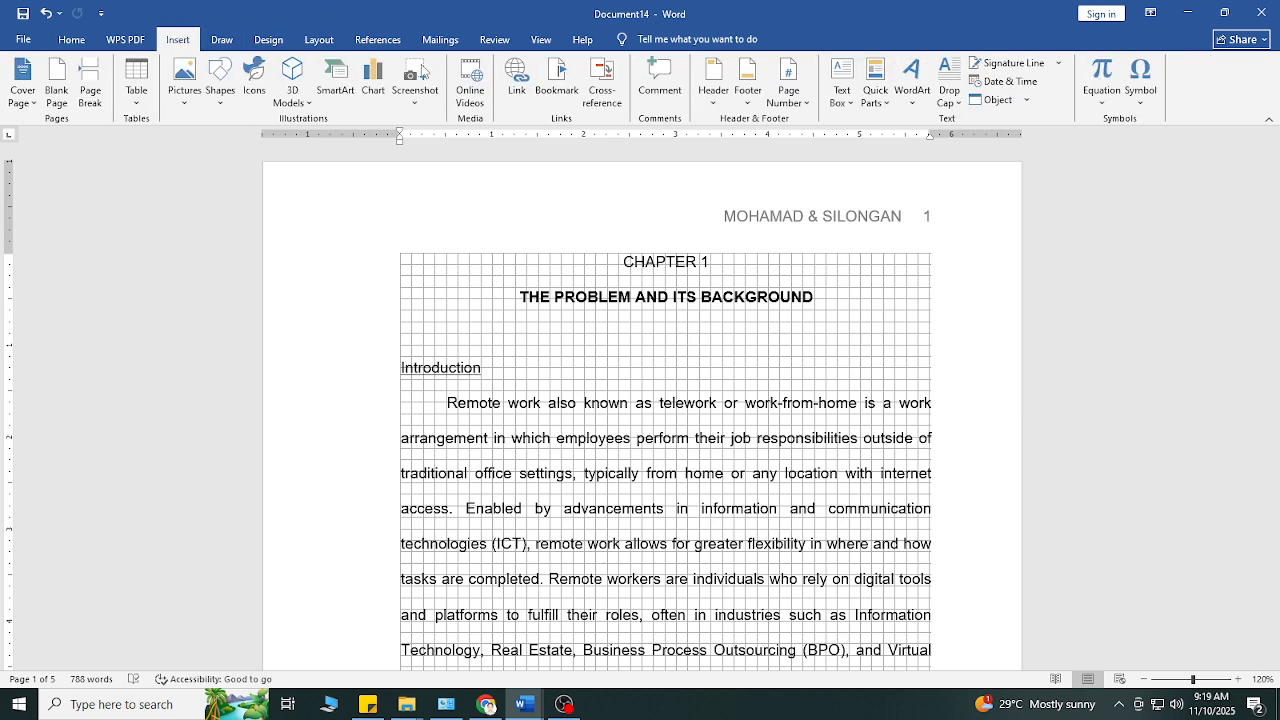
{"action": "left_click", "coordinate": [789, 95]}
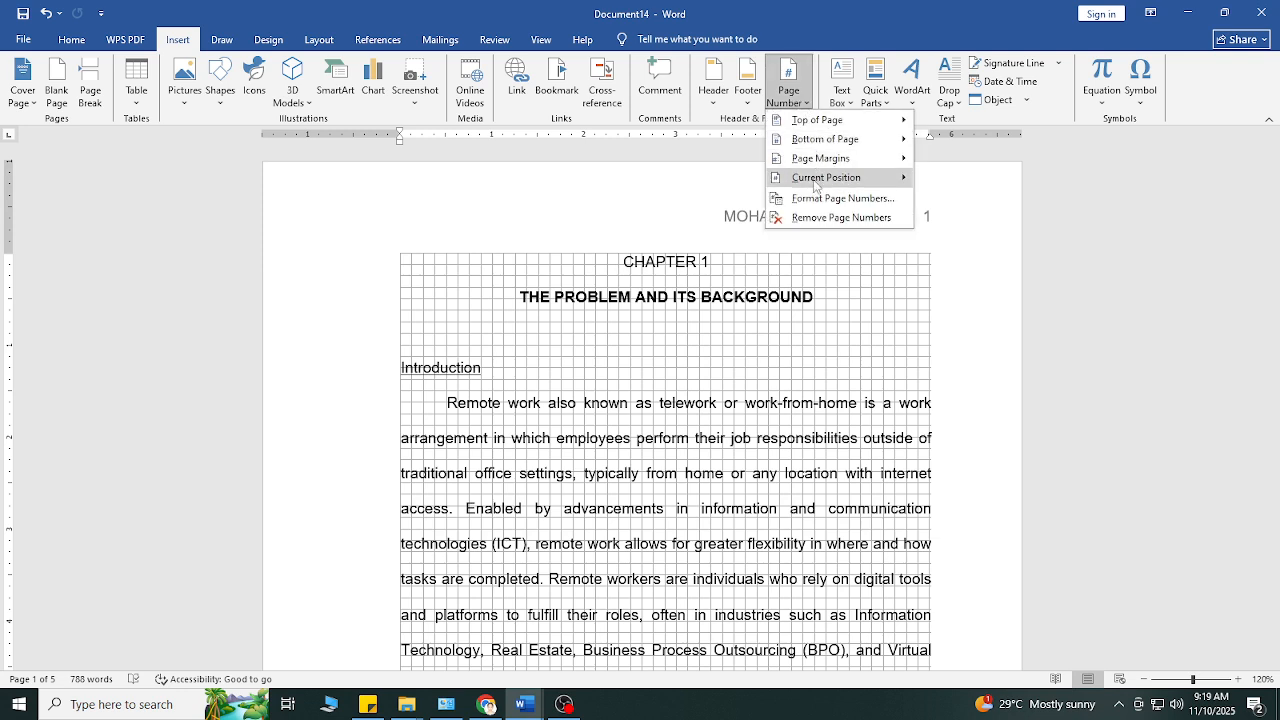
{"action": "left_click", "coordinate": [818, 199]}
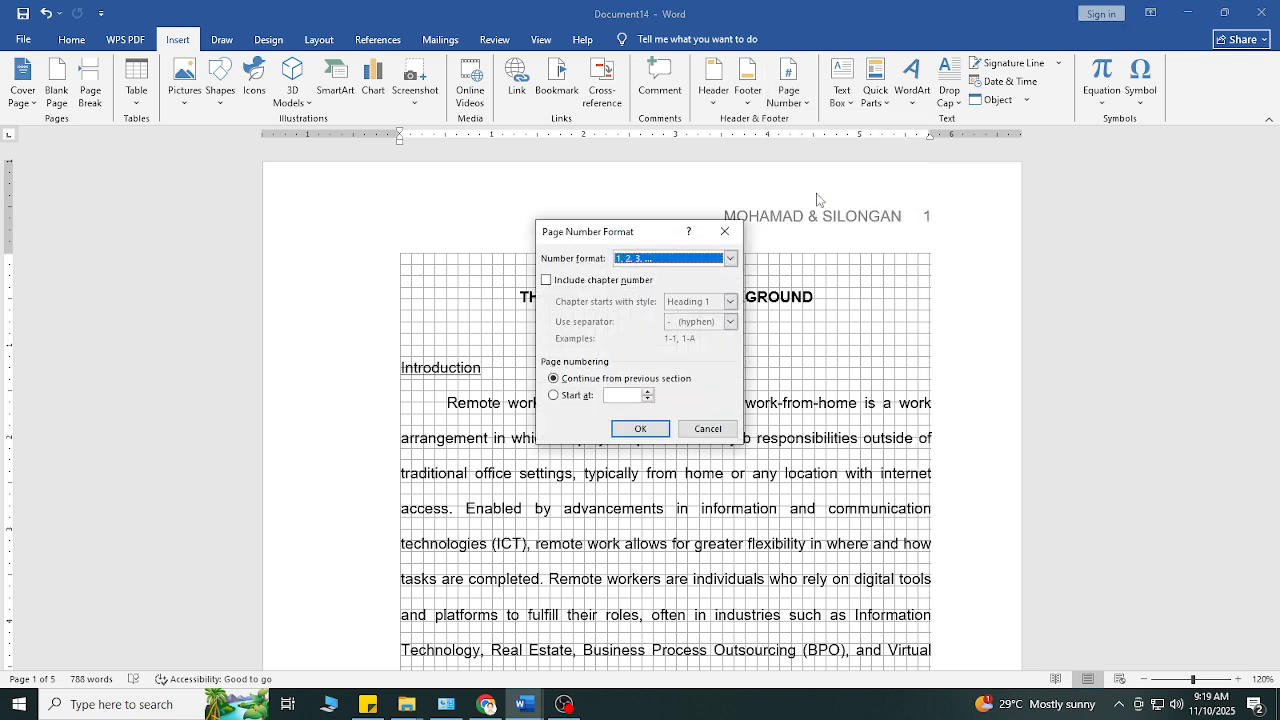
{"action": "left_click", "coordinate": [556, 397]}
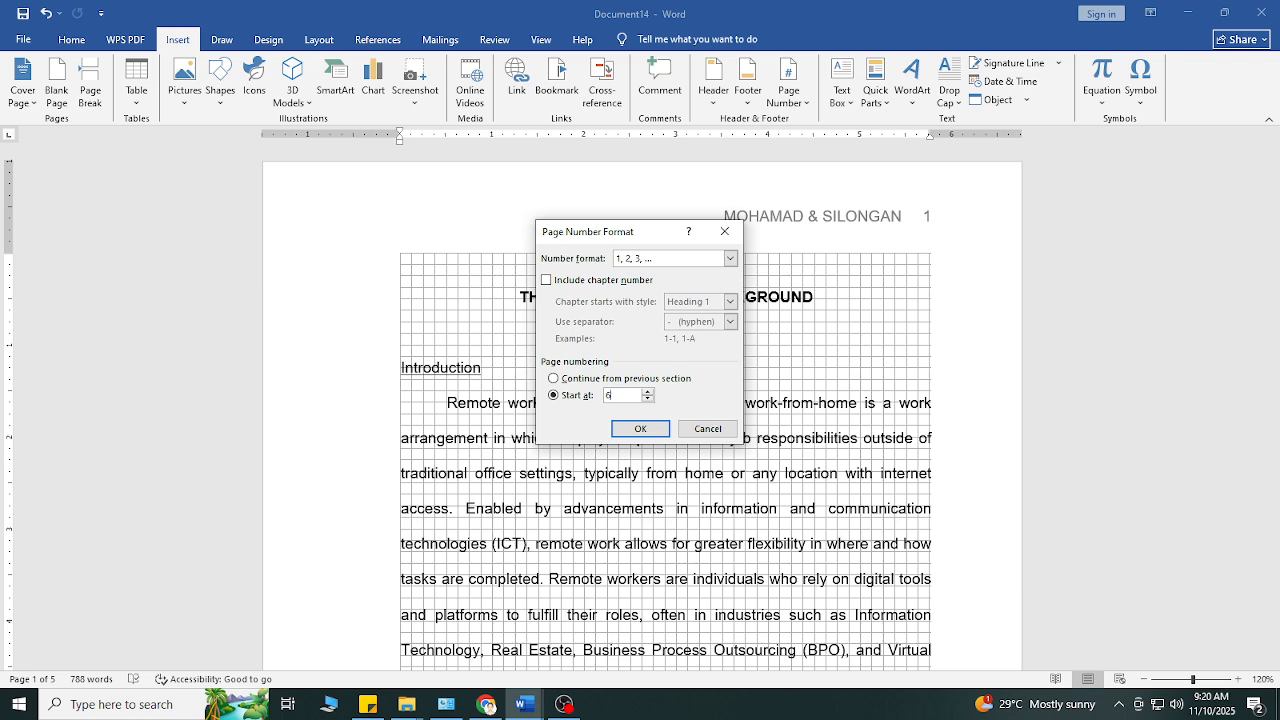
{"action": "left_click", "coordinate": [640, 428]}
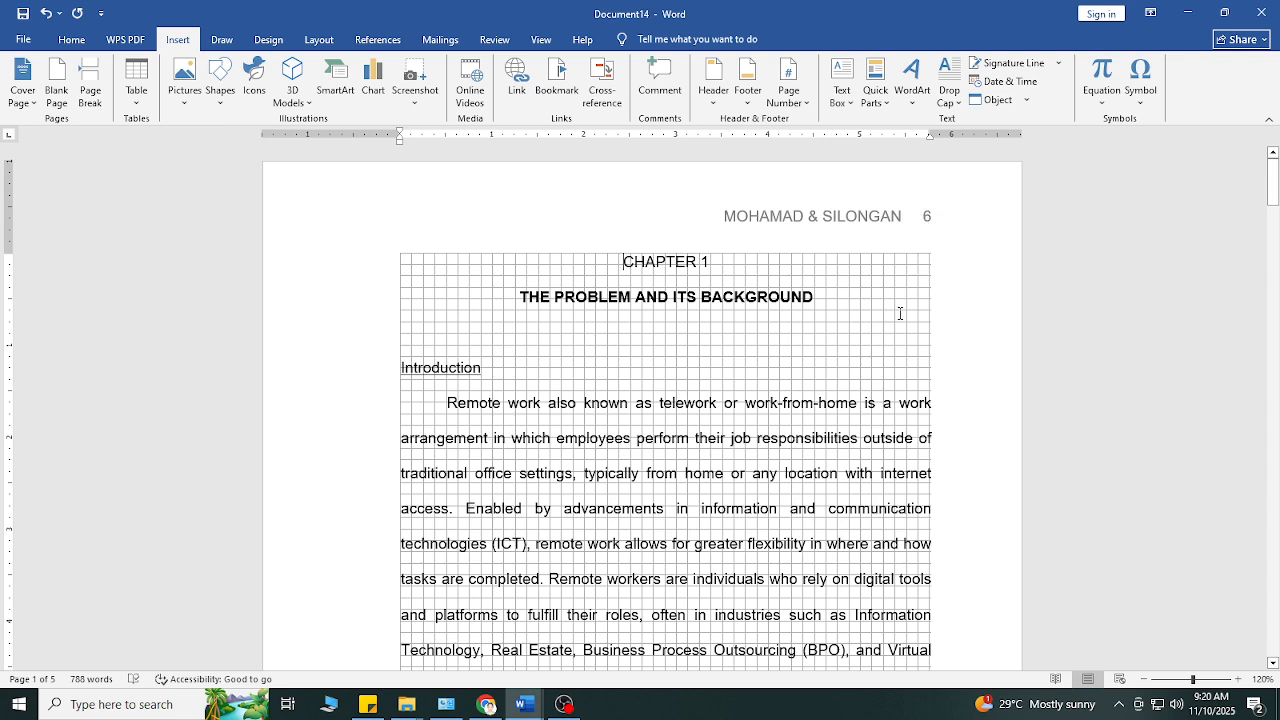
Step: Check the header page numbers on the first three pages after the new starting number
{"action": "scroll", "coordinate": [914, 303], "scroll_direction": "down", "scroll_amount": 5}
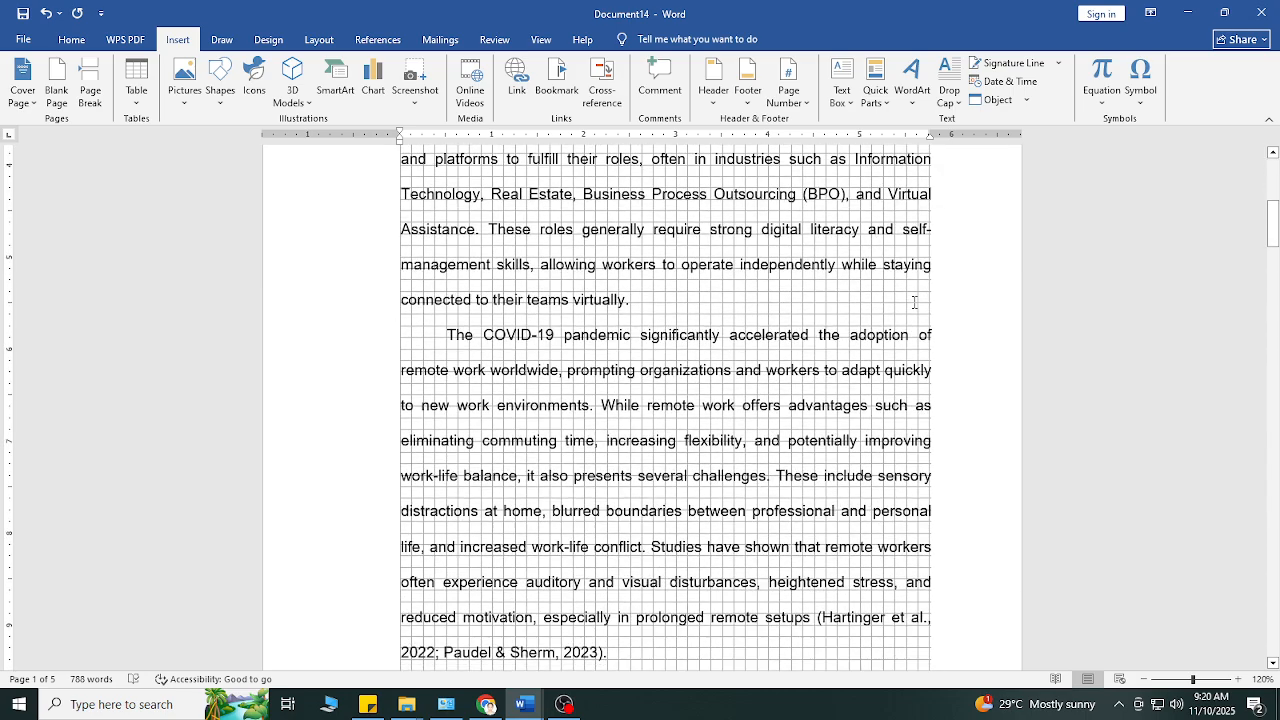
{"action": "scroll", "coordinate": [914, 303], "scroll_direction": "down", "scroll_amount": 2}
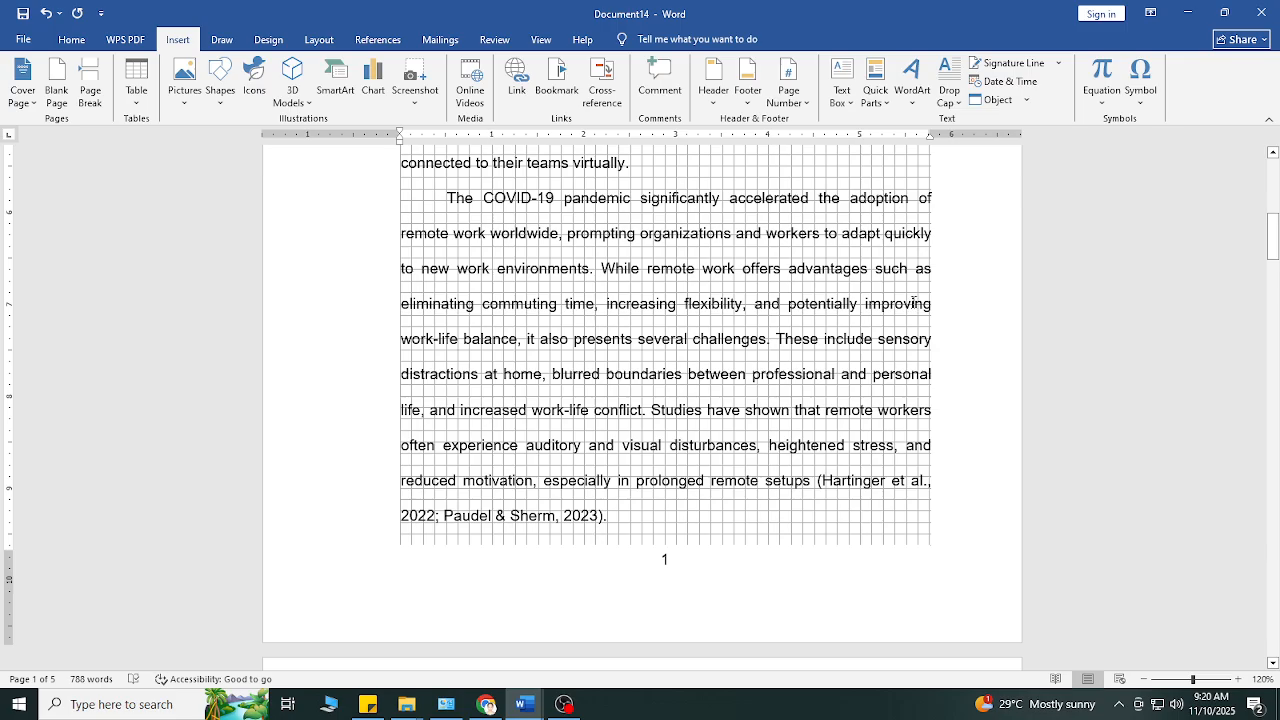
{"action": "scroll", "coordinate": [914, 303], "scroll_direction": "up", "scroll_amount": 7}
{"action": "scroll", "coordinate": [914, 303], "scroll_direction": "down", "scroll_amount": 3}
{"action": "scroll", "coordinate": [913, 303], "scroll_direction": "down", "scroll_amount": 9}
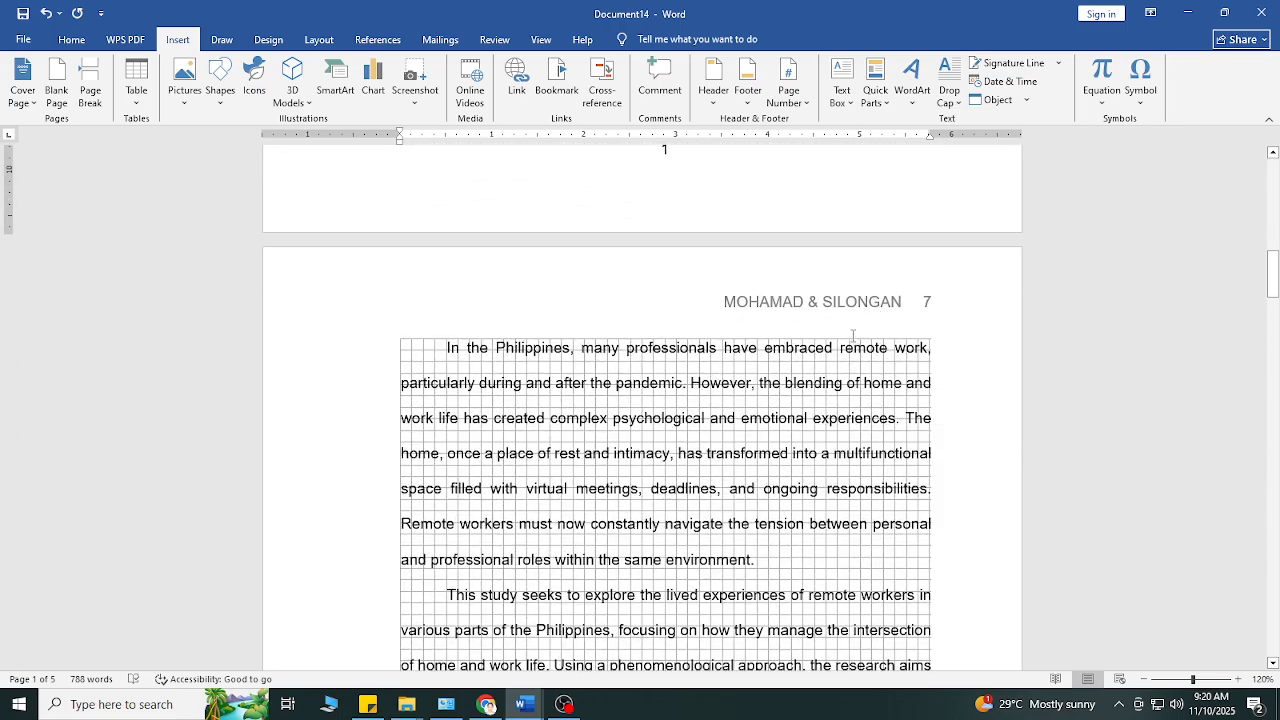
{"action": "scroll", "coordinate": [853, 338], "scroll_direction": "down", "scroll_amount": 20}
{"action": "scroll", "coordinate": [851, 338], "scroll_direction": "down", "scroll_amount": 5}
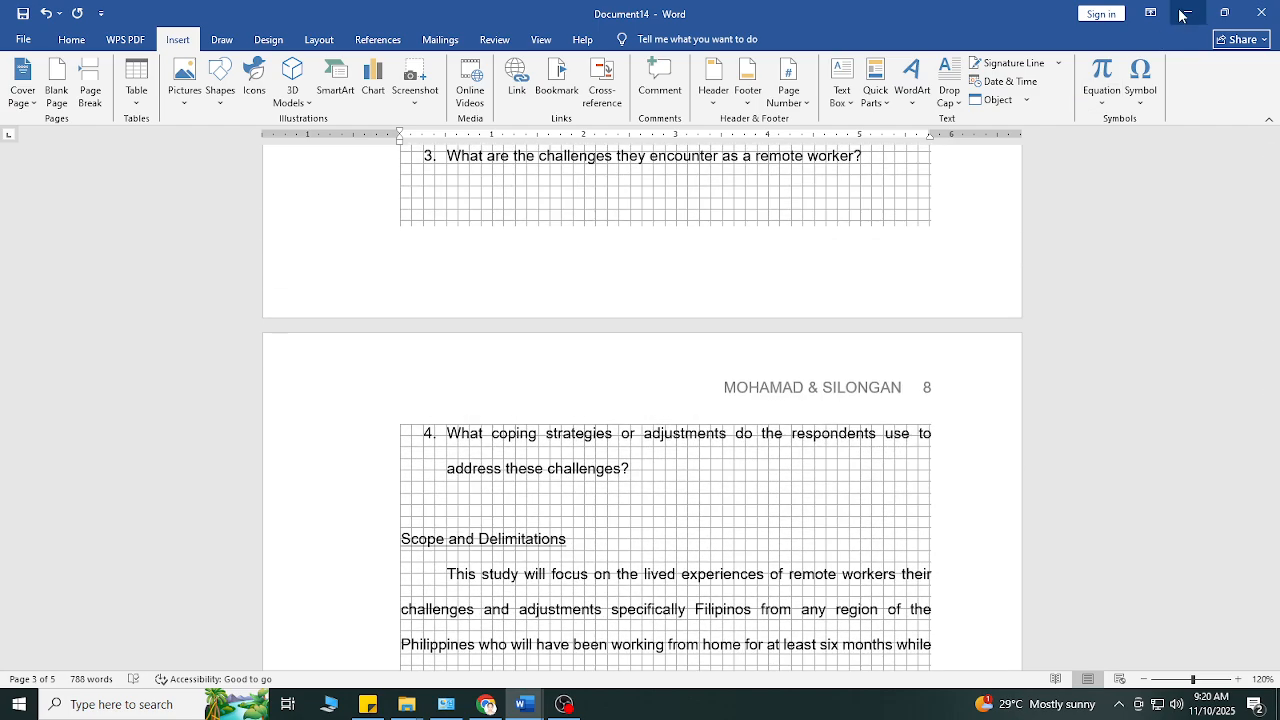
{"action": "scroll", "coordinate": [950, 180], "scroll_direction": "up", "scroll_amount": 5}
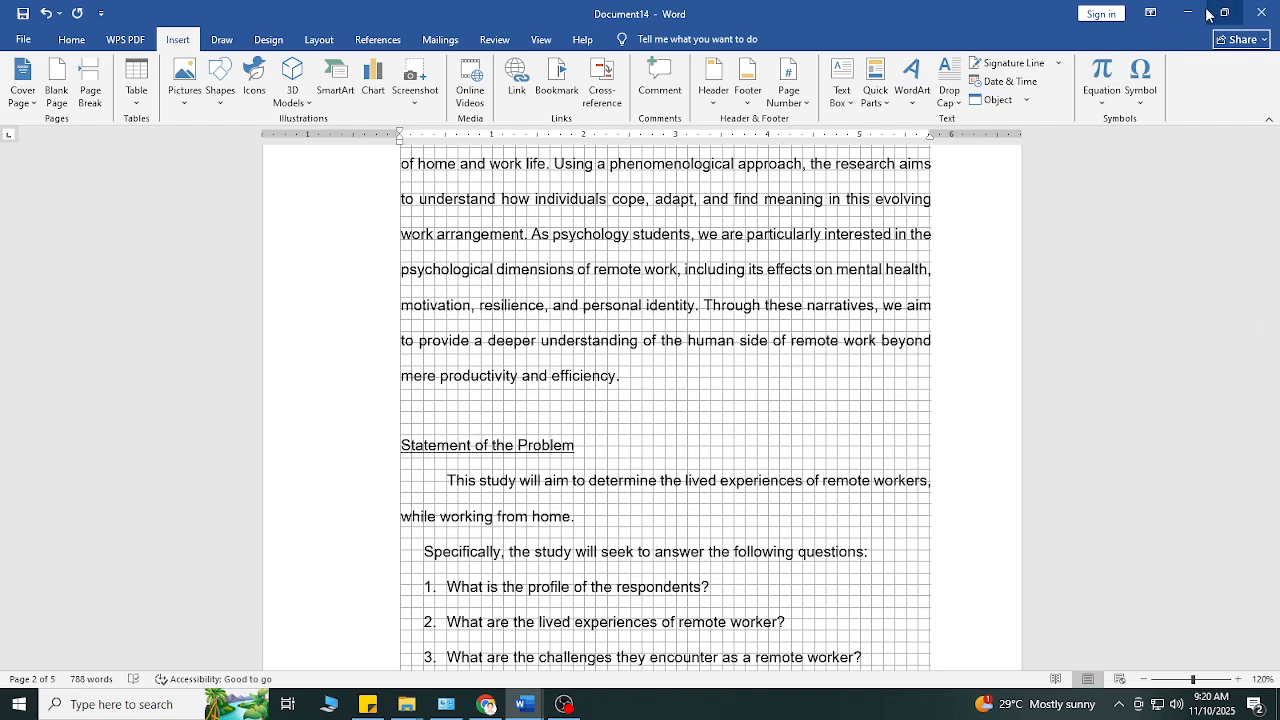